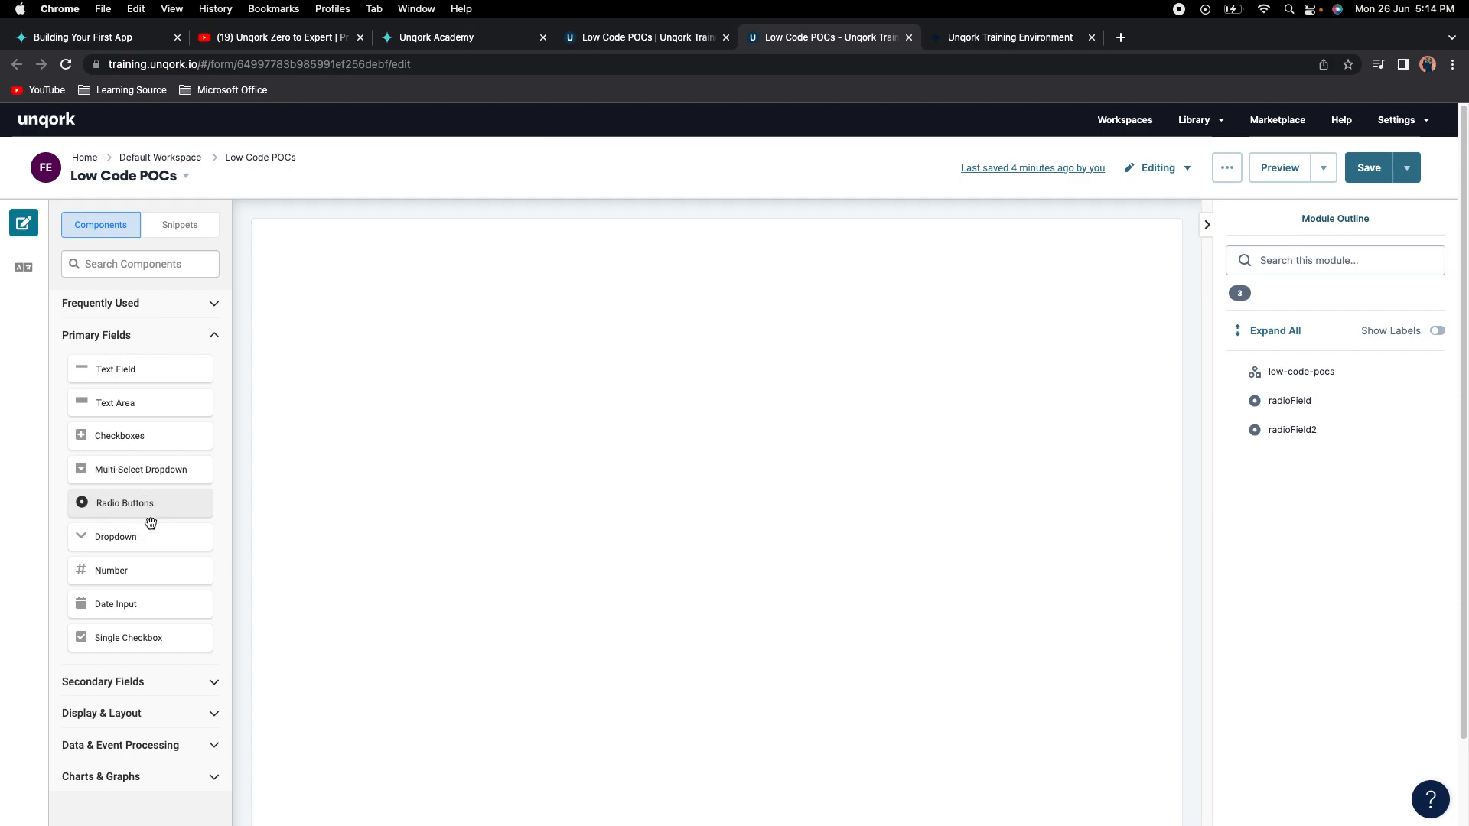
# Add a Radio Buttons component to the empty canvas with radioButton as both its property ID and label text.
pyautogui.moveTo(128, 505)
pyautogui.mouseDown()
pyautogui.moveTo(204, 484)
pyautogui.moveTo(100, 499)
pyautogui.moveTo(120, 499)
pyautogui.mouseUp()
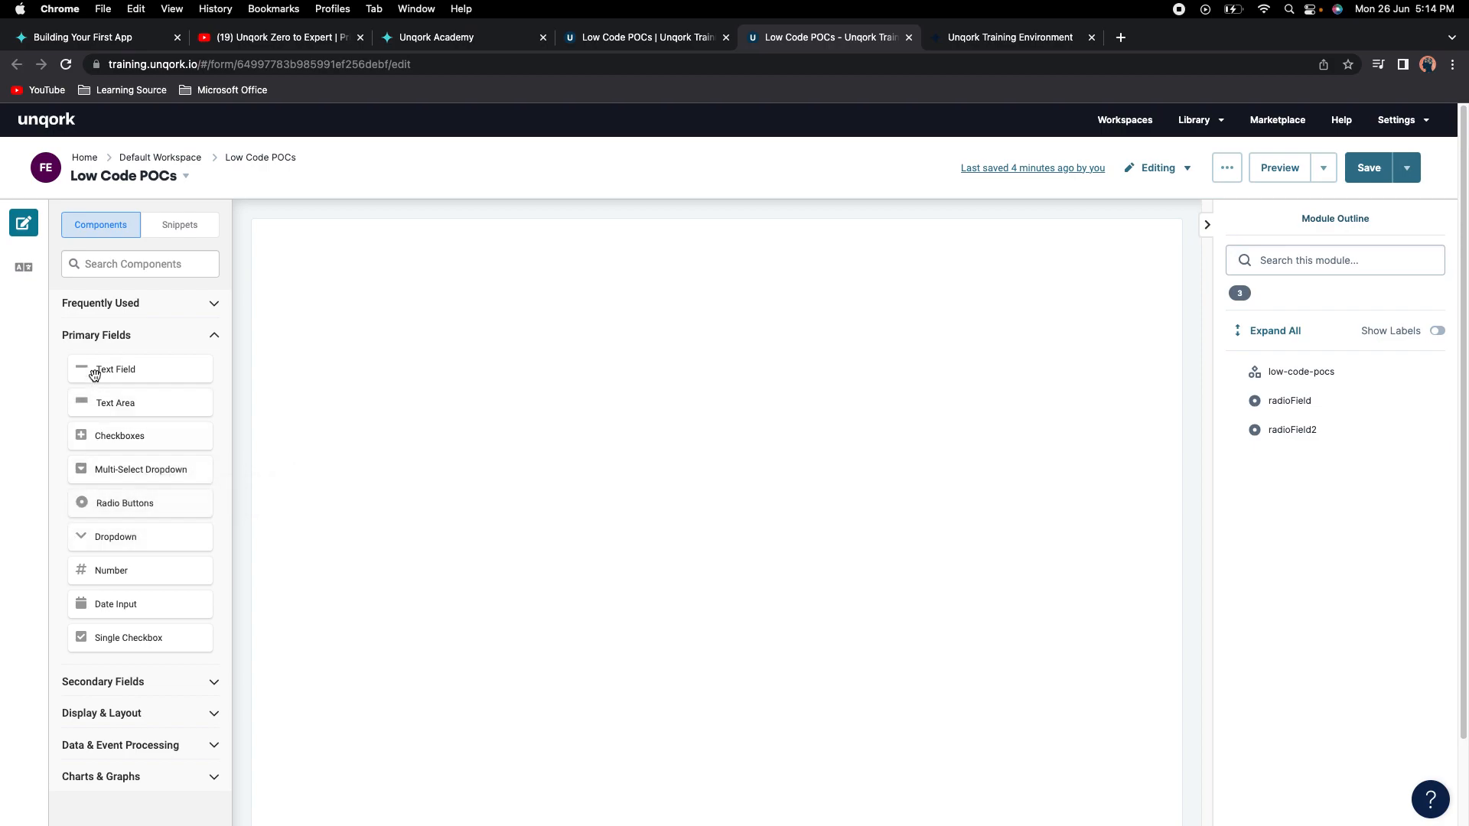
pyautogui.moveTo(135, 504); pyautogui.dragTo(486, 281)
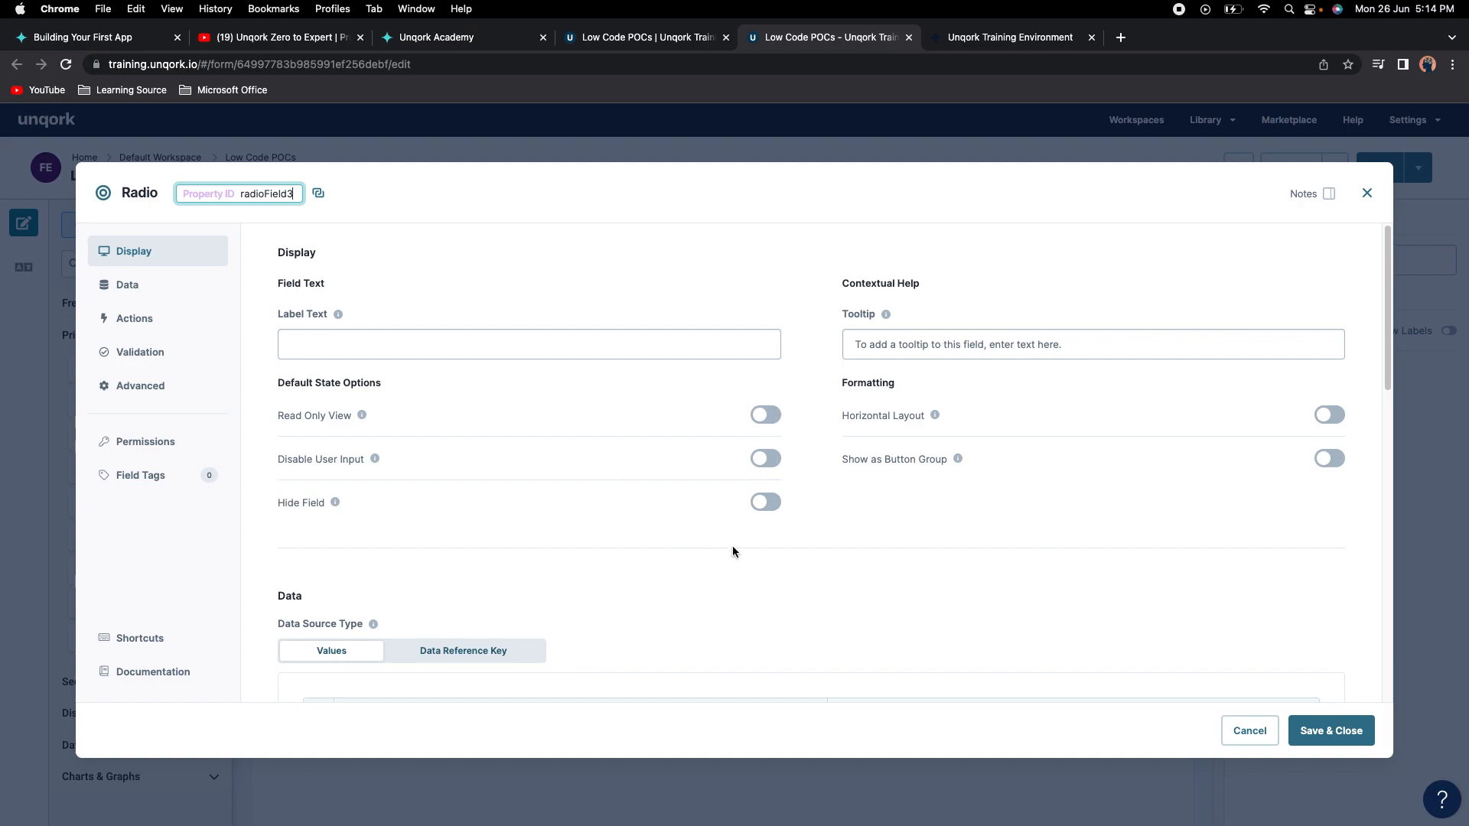
pyautogui.doubleClick(276, 198)
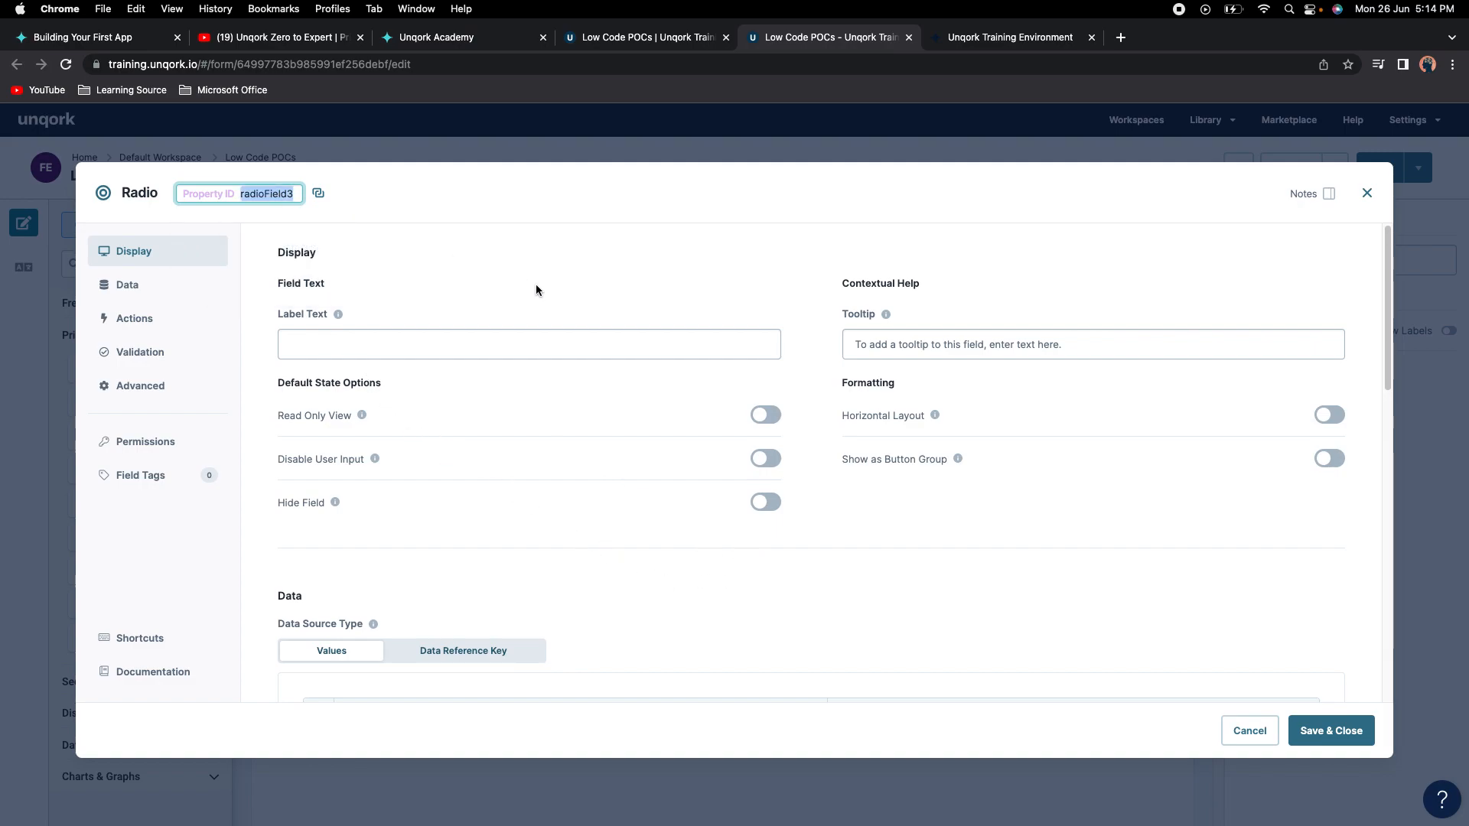
pyautogui.write('raido')
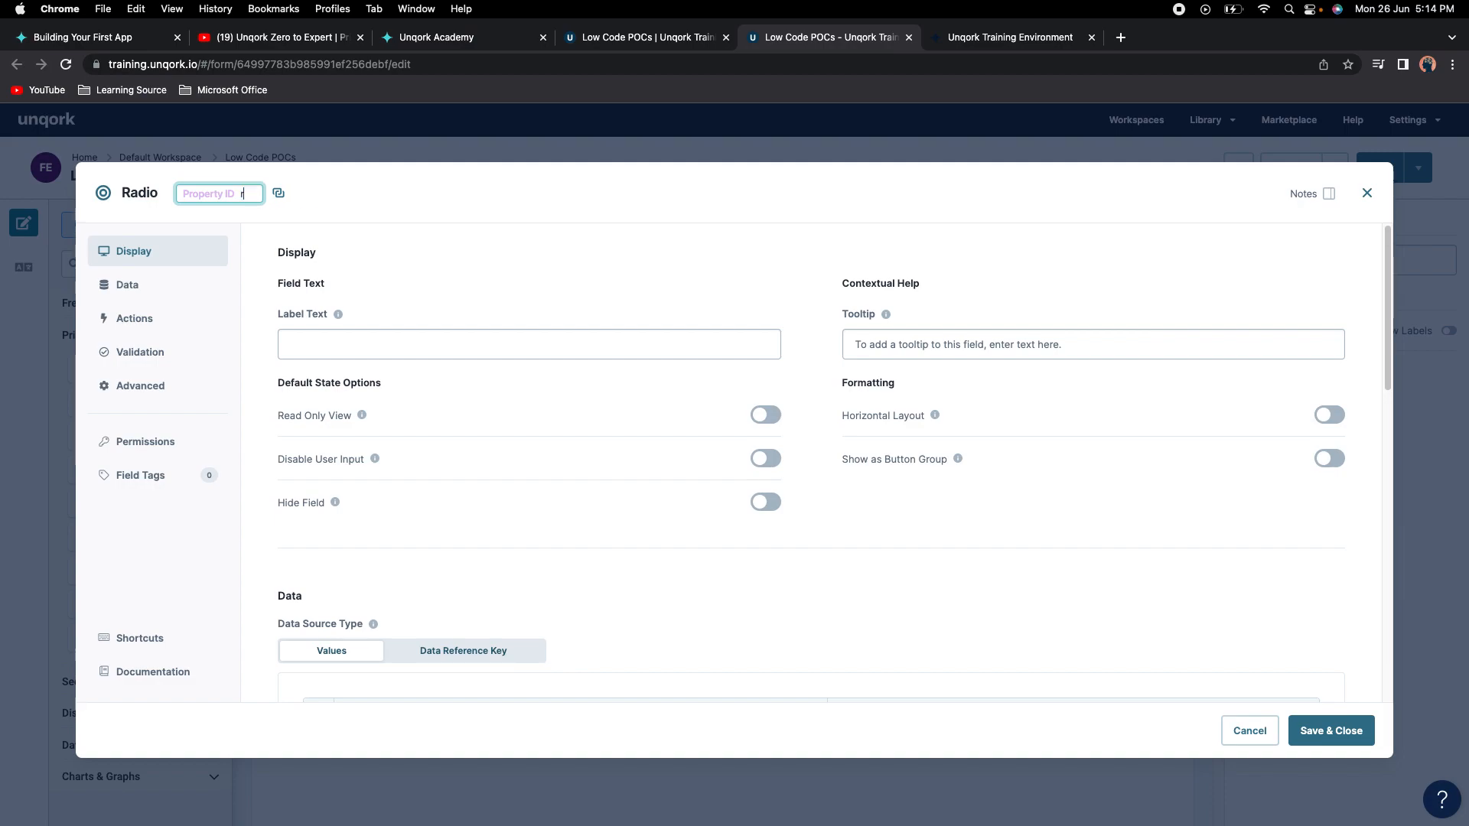
pyautogui.press('BackSpace')
pyautogui.press('BackSpace')
pyautogui.press('BackSpace')
pyautogui.write('adioButton')
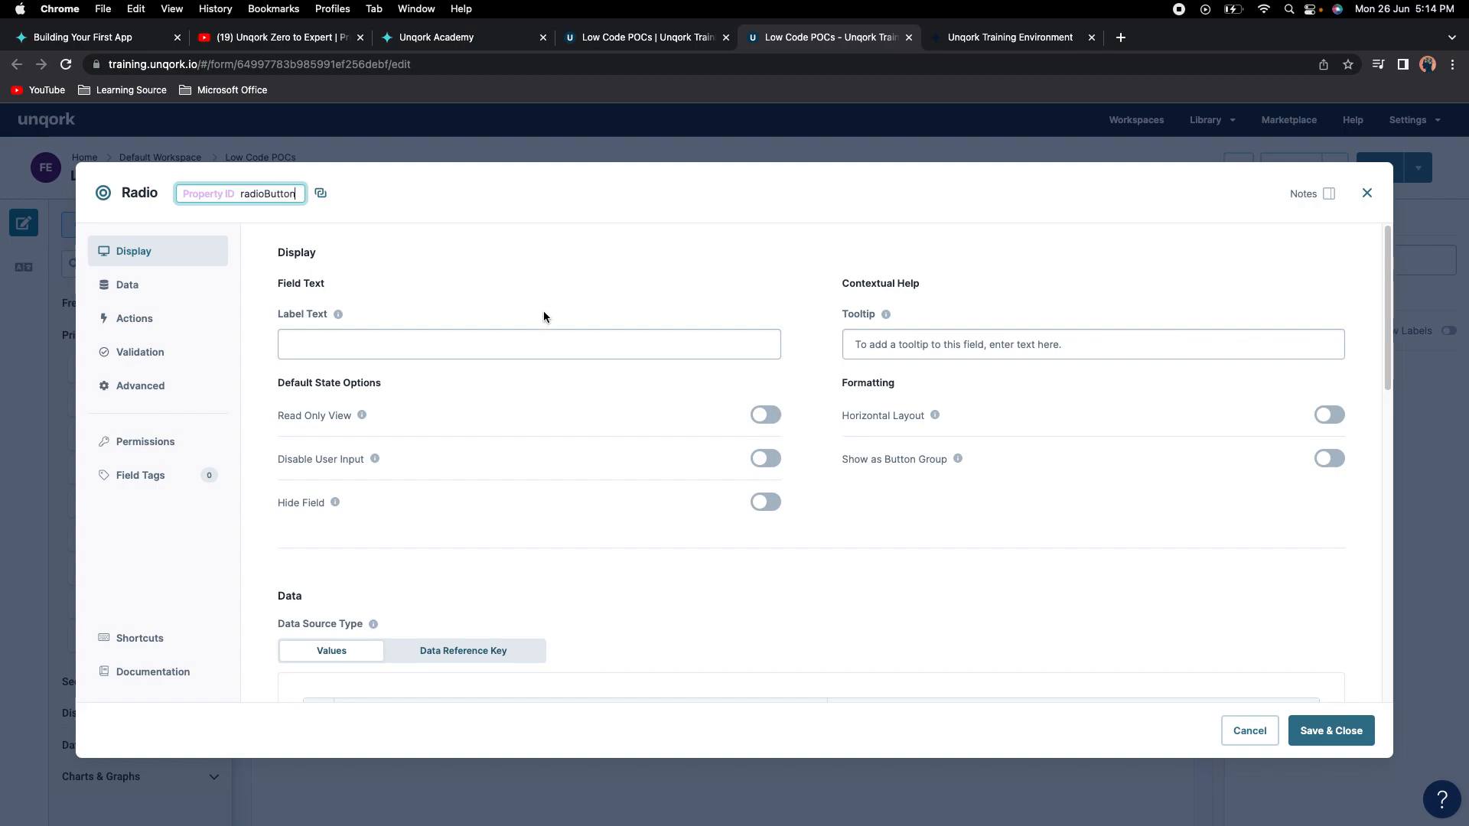
pyautogui.click(493, 345)
pyautogui.write('radioButton')
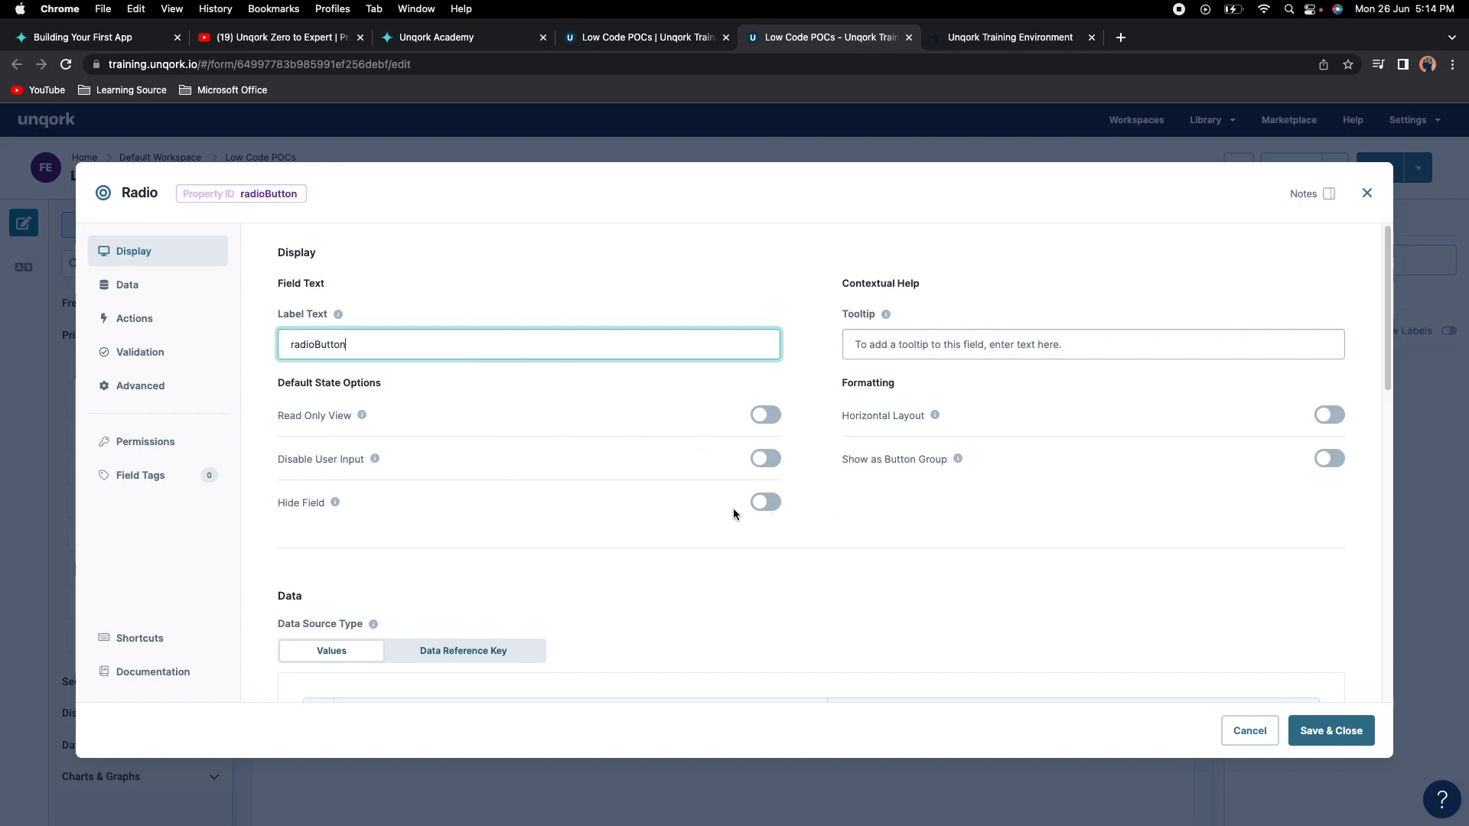
# Add "value one" as the radio component's first option, with the same value to store in submission data.
pyautogui.scroll(-3, 788, 485)
pyautogui.scroll(3, 870, 538)
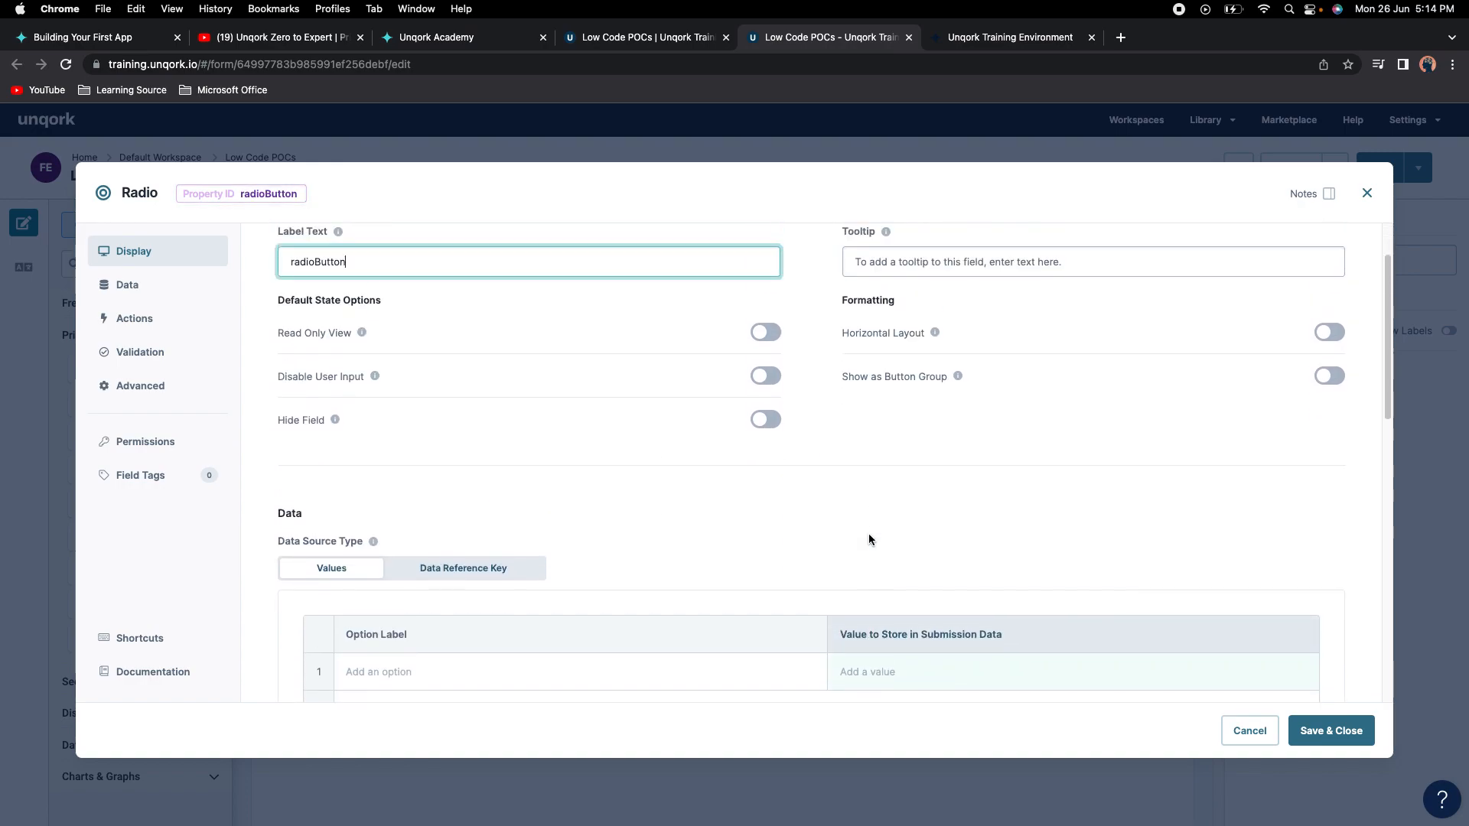
pyautogui.scroll(-5, 702, 499)
pyautogui.scroll(5, 620, 502)
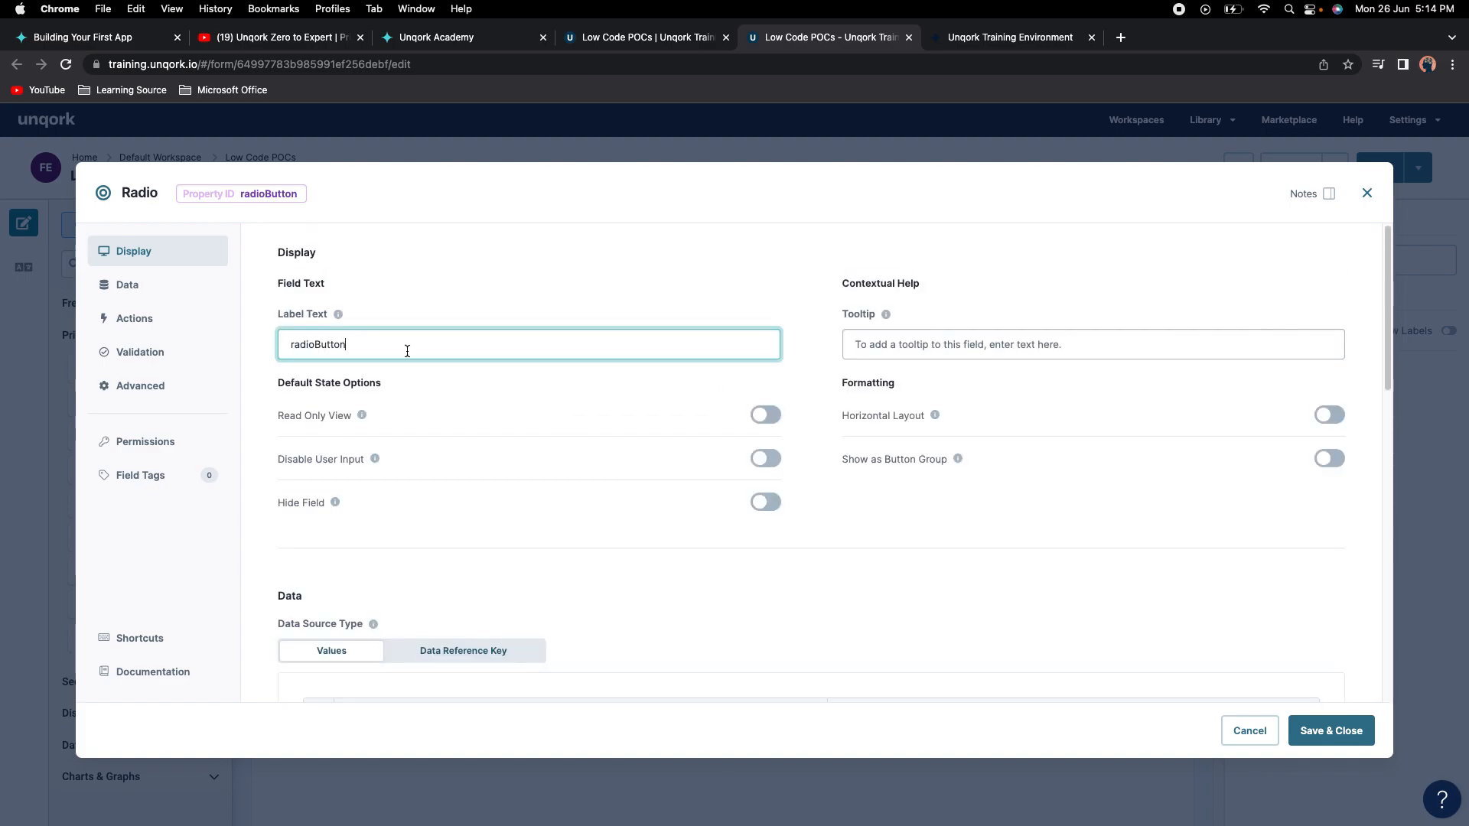
pyautogui.scroll(-5, 585, 472)
pyautogui.scroll(2, 474, 413)
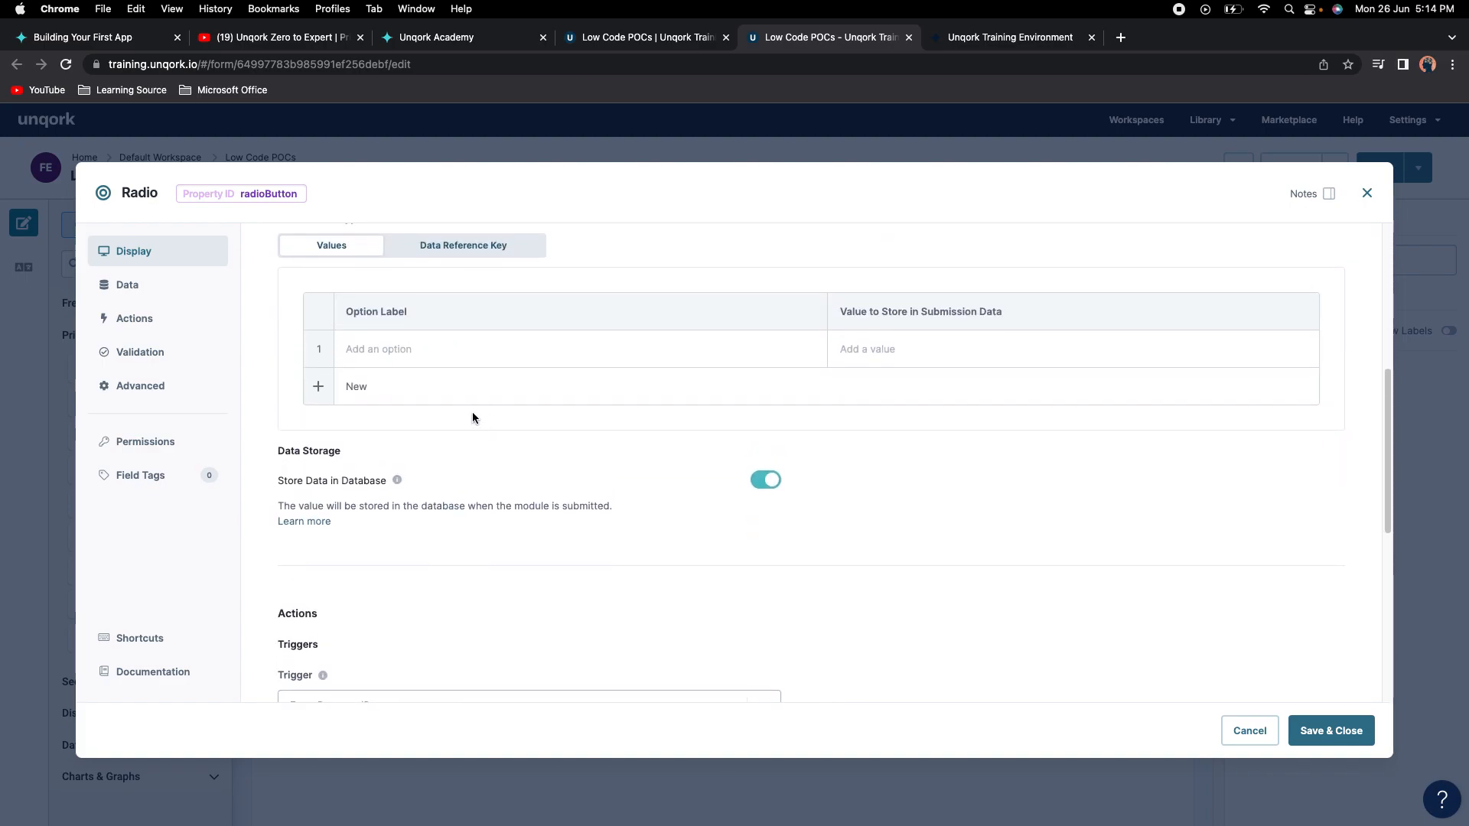
pyautogui.click(401, 417)
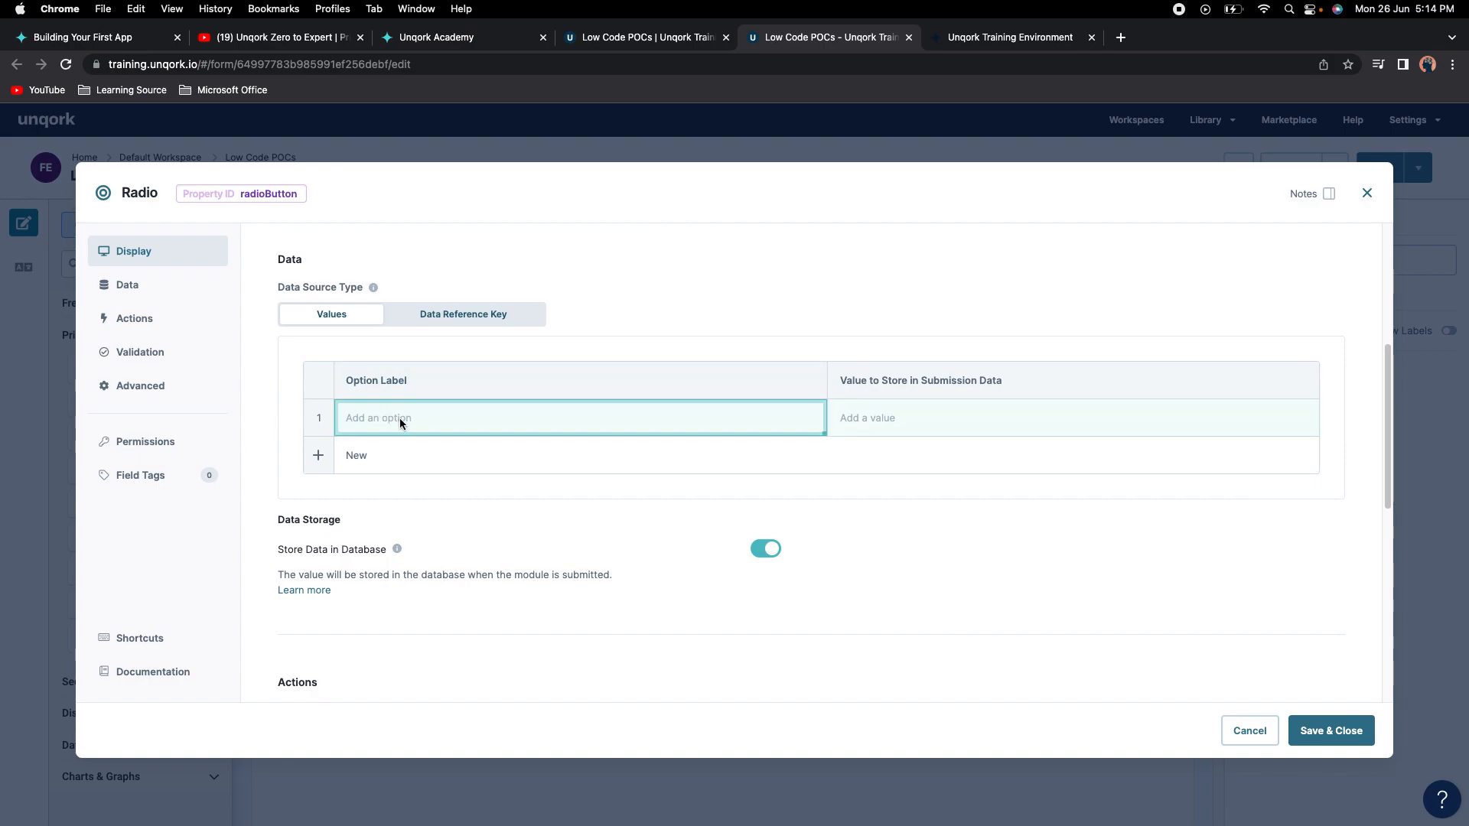
pyautogui.write('value one')
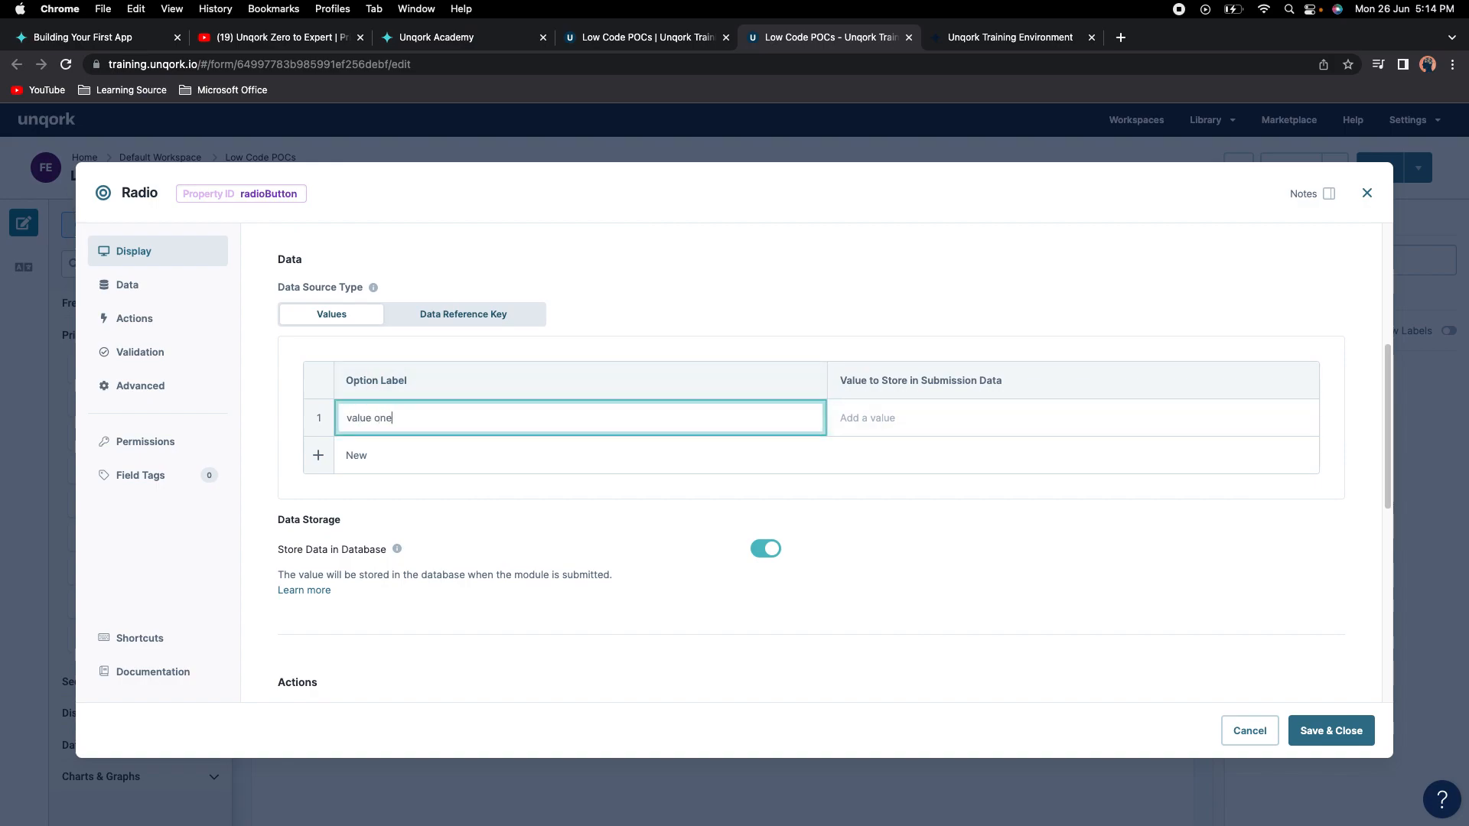
pyautogui.press('Tab')
# Add "value two" and "value three" as further radio options, and save the component's settings.
pyautogui.click(426, 456)
pyautogui.write('value ')
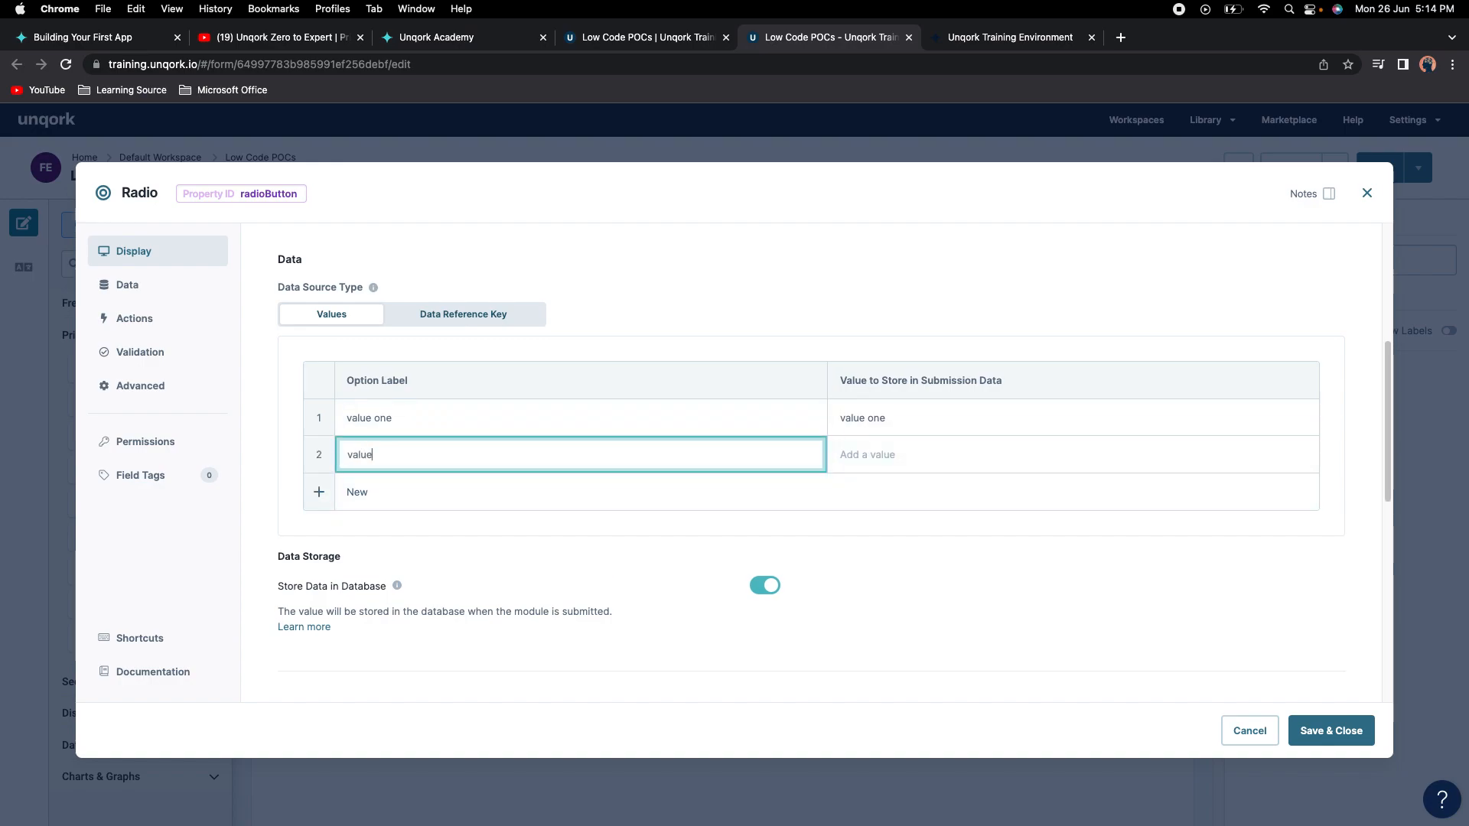
pyautogui.write('two')
pyautogui.press('Tab')
pyautogui.click(390, 492)
pyautogui.write('value ')
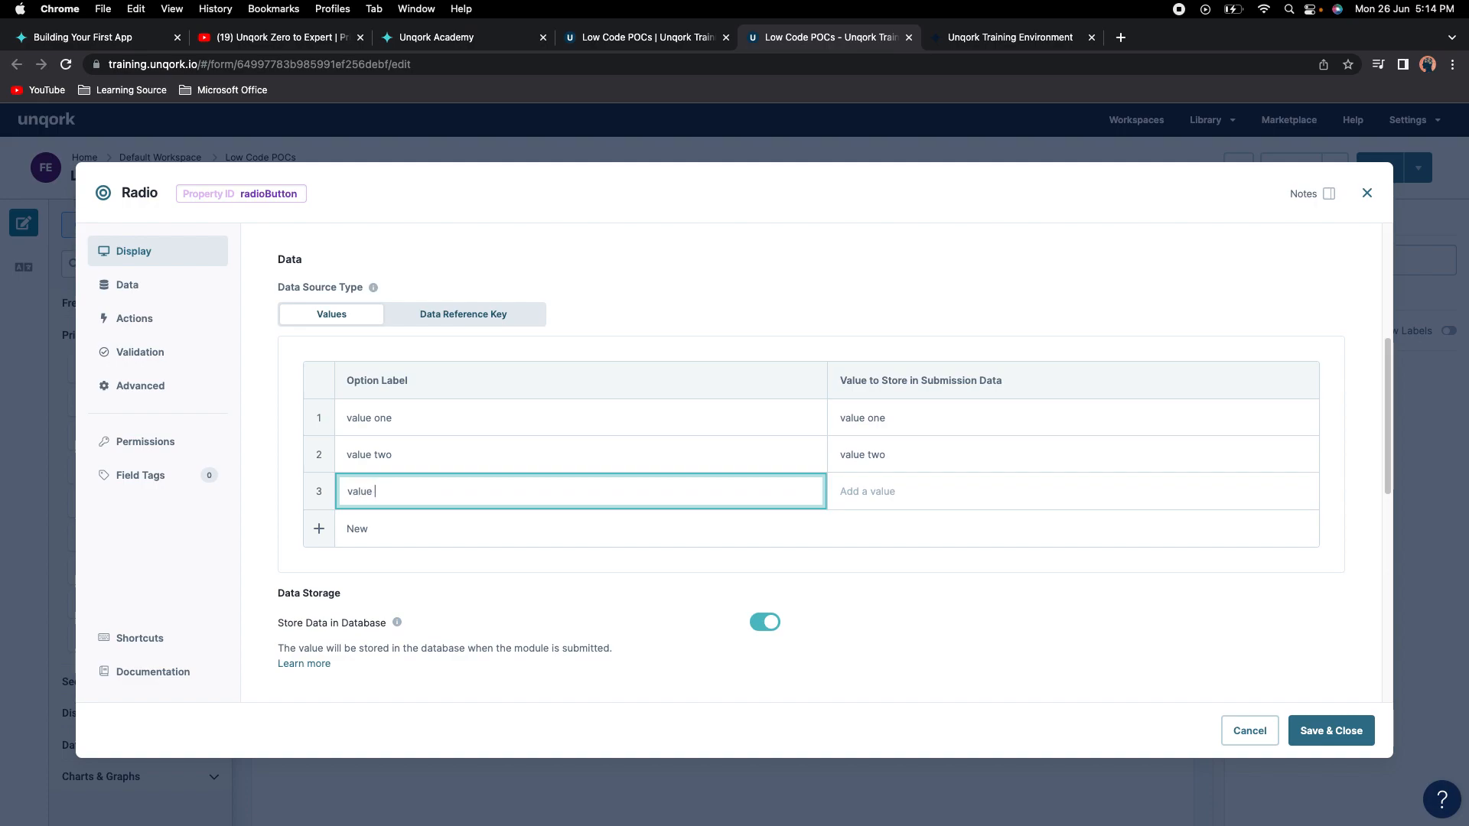
pyautogui.write('three')
pyautogui.click(990, 625)
pyautogui.click(1353, 732)
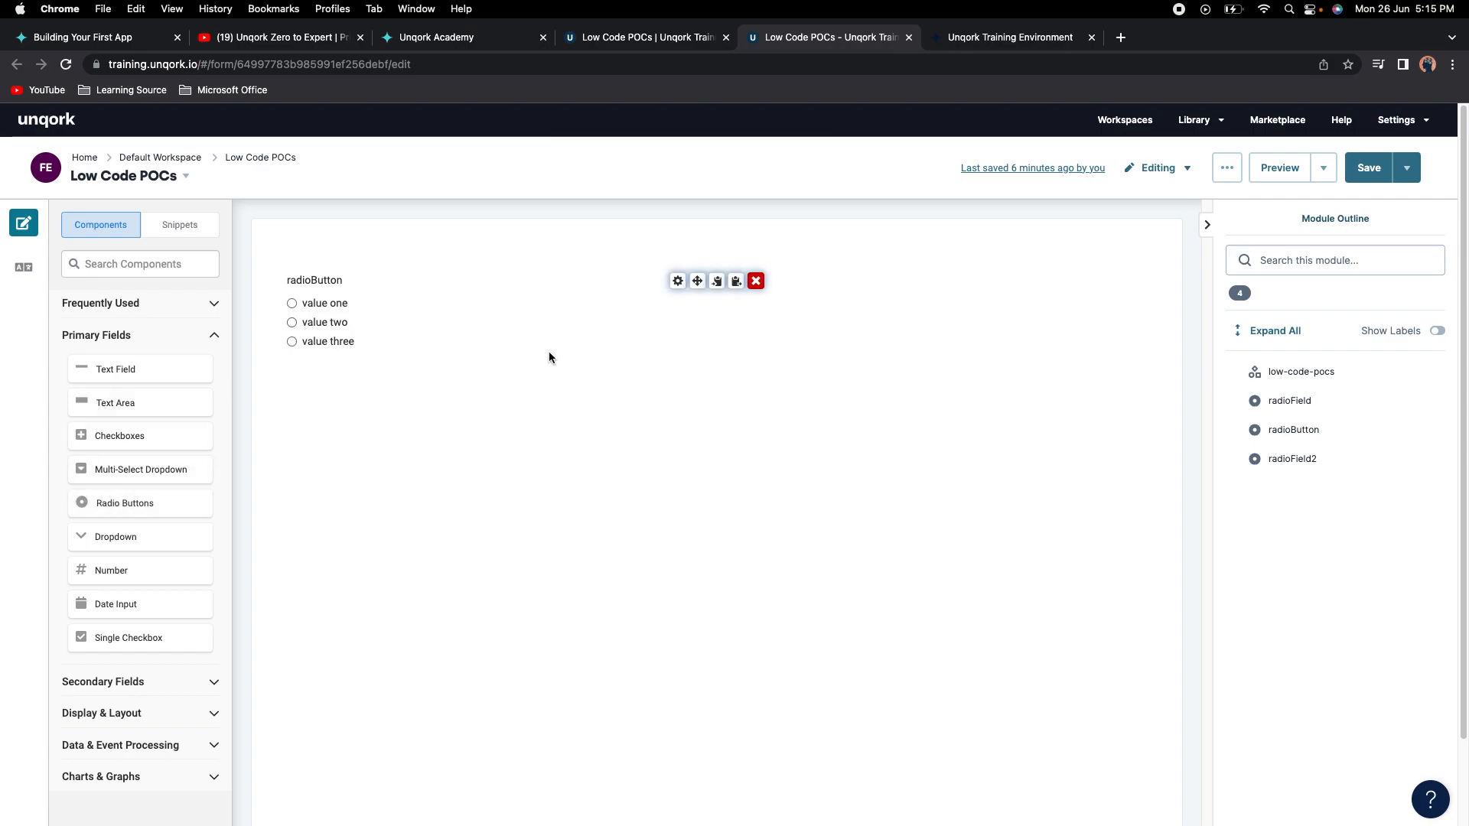
# Save the module and preview its radio buttons, returning to the module editor.
pyautogui.click(1354, 173)
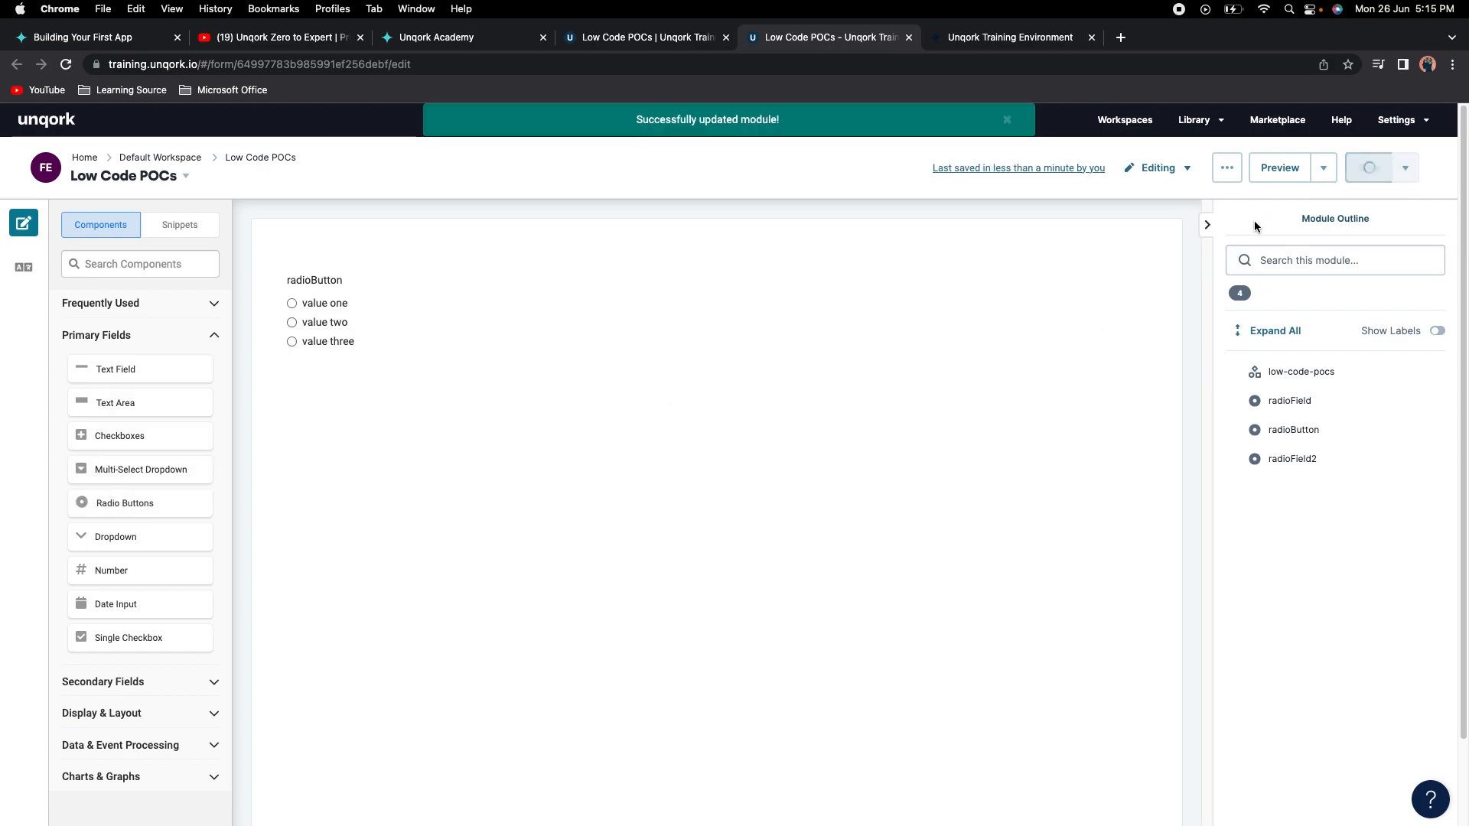
pyautogui.click(1282, 175)
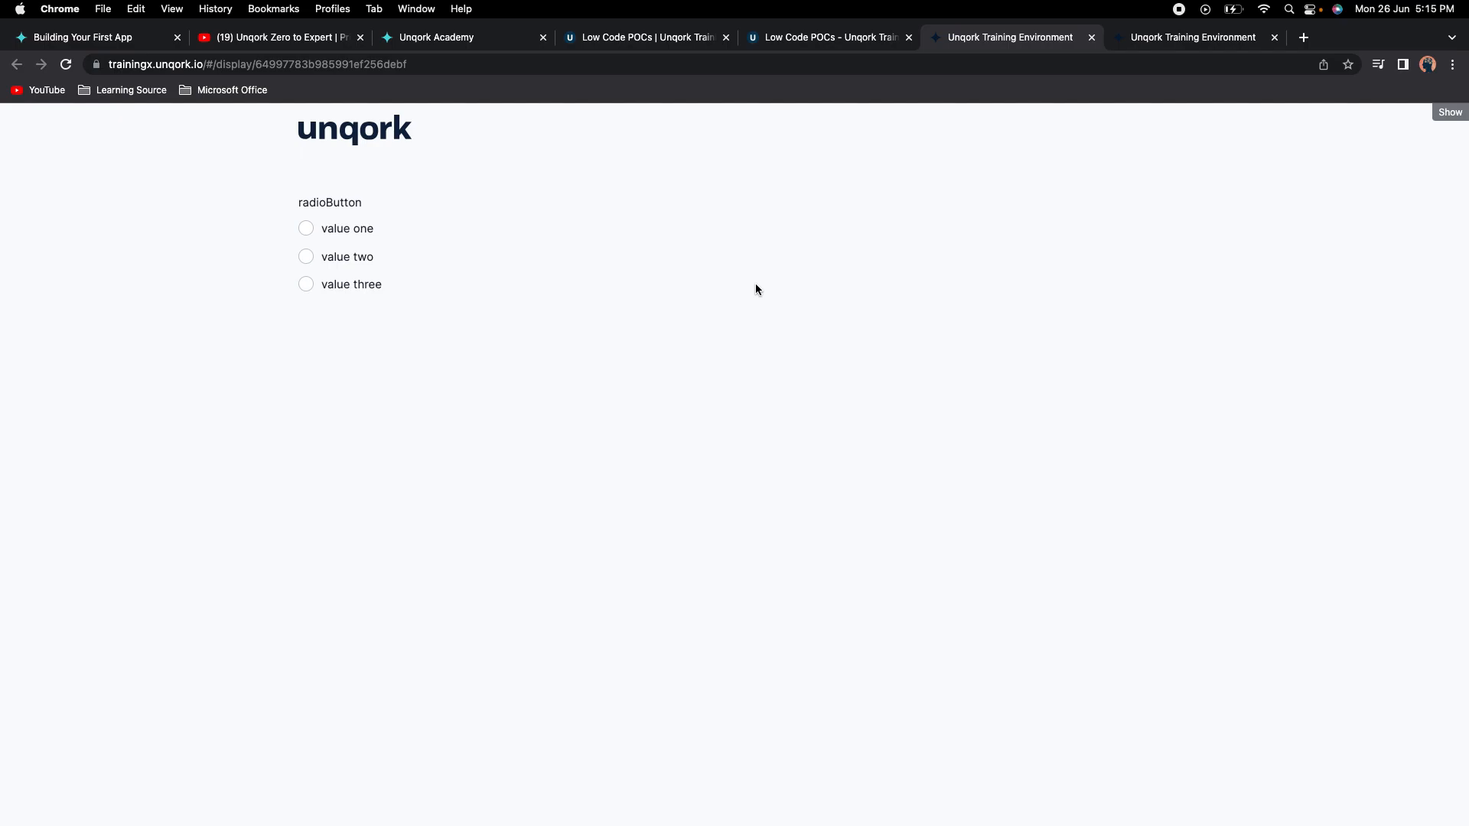
pyautogui.click(851, 40)
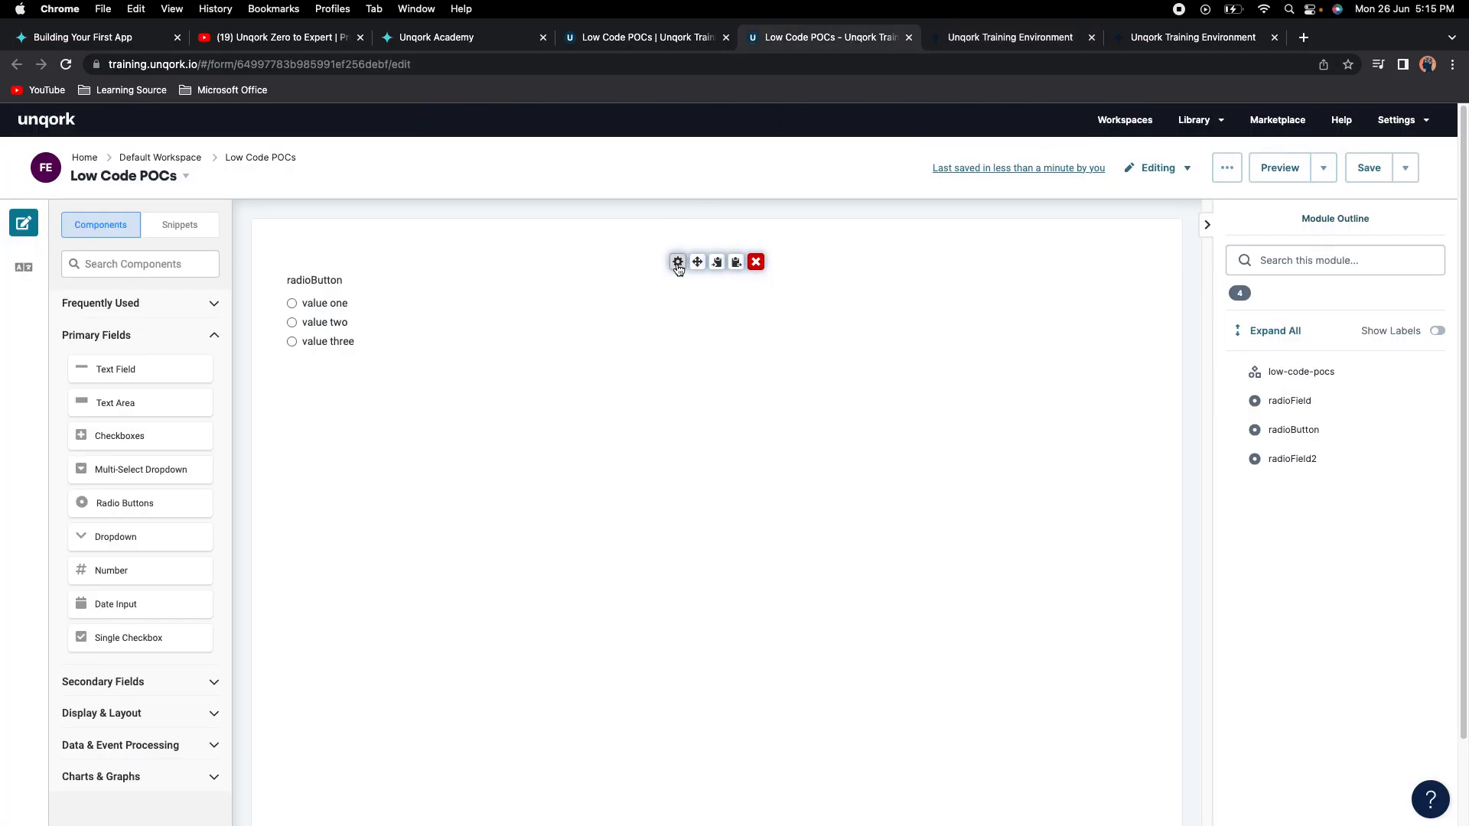
# Enable Read Only View for the radioButton component, and save the component and the module.
pyautogui.click(677, 280)
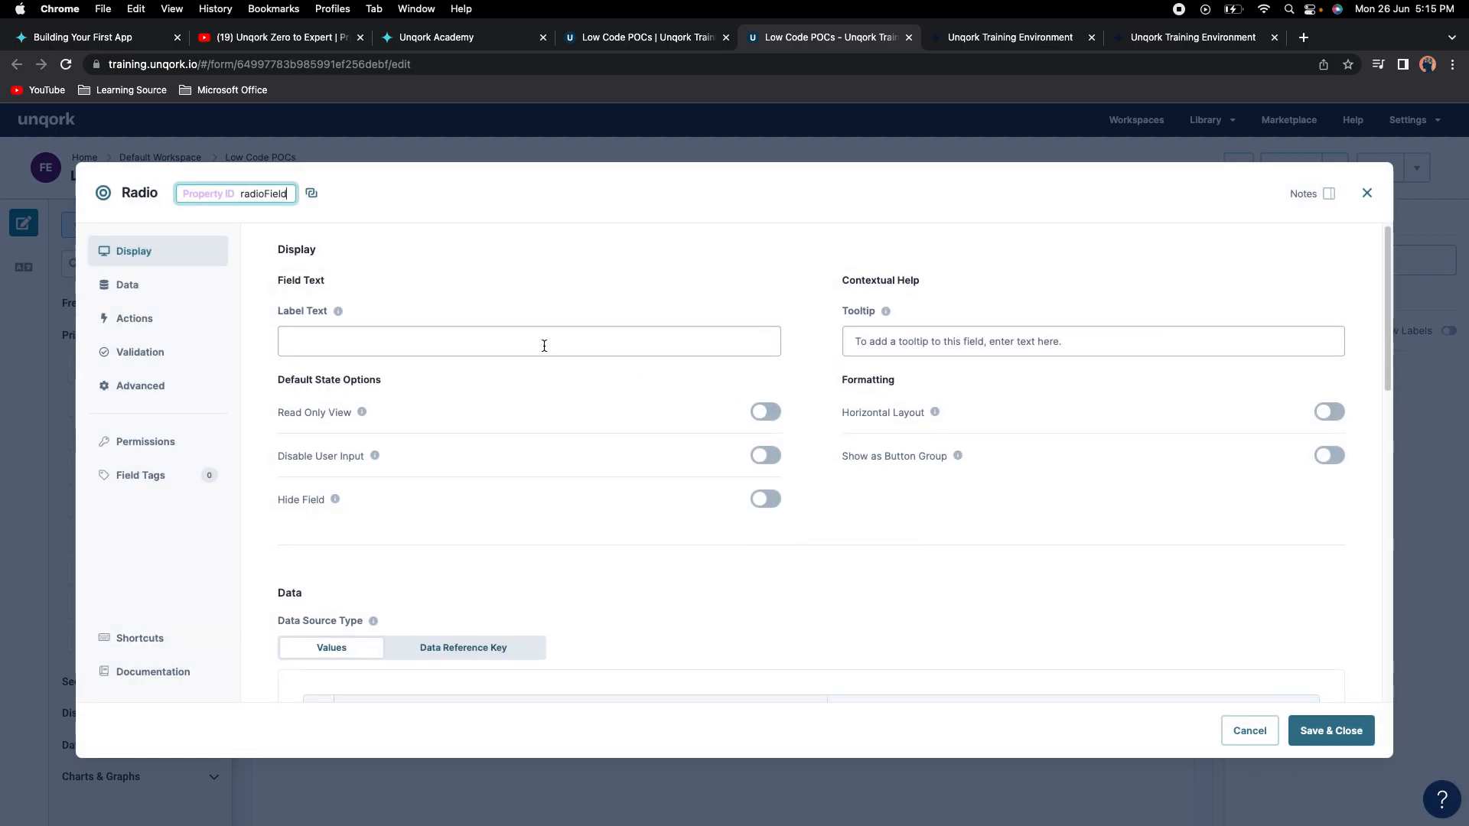
pyautogui.click(1367, 193)
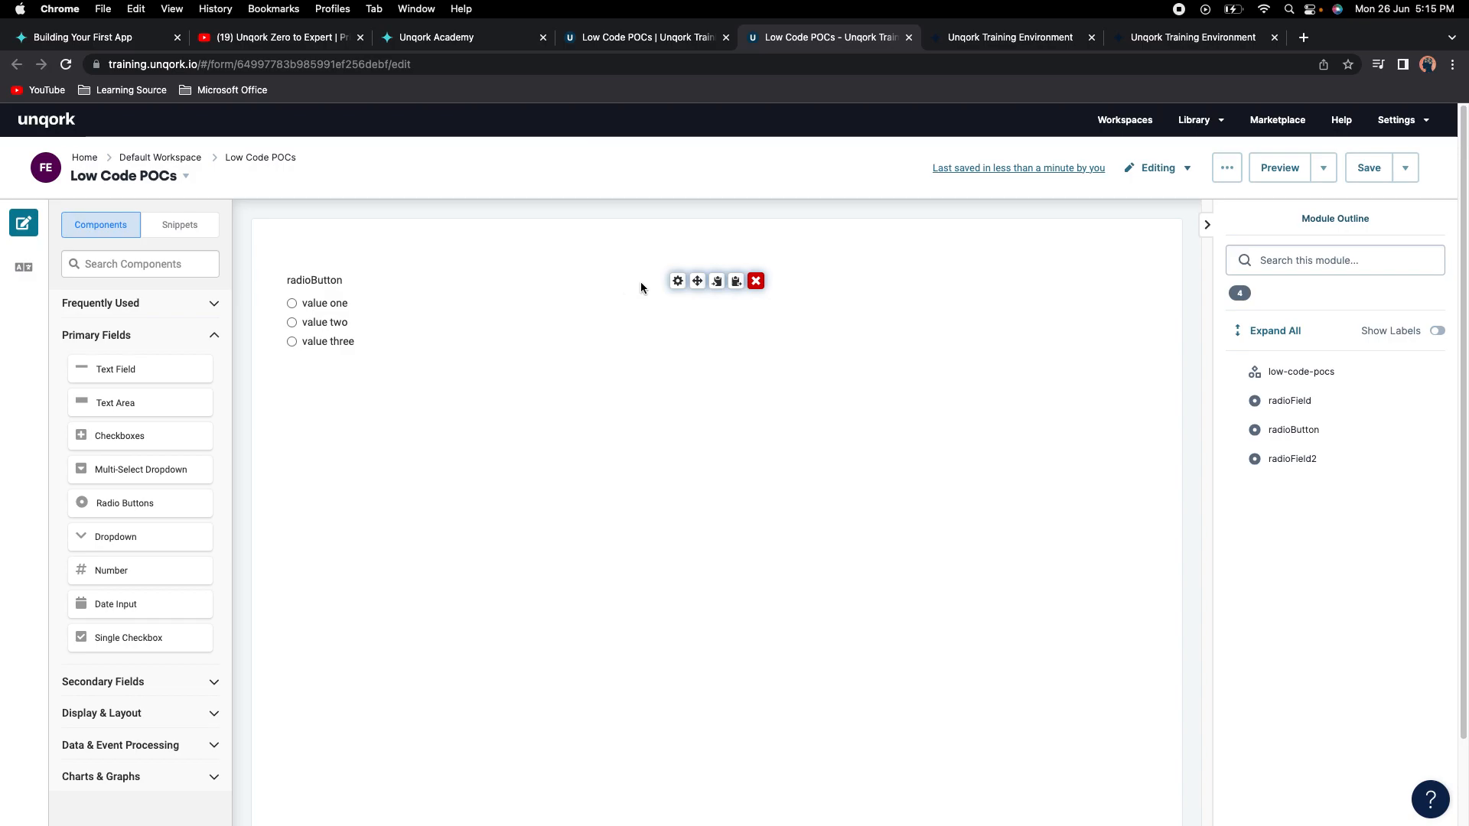
pyautogui.click(677, 281)
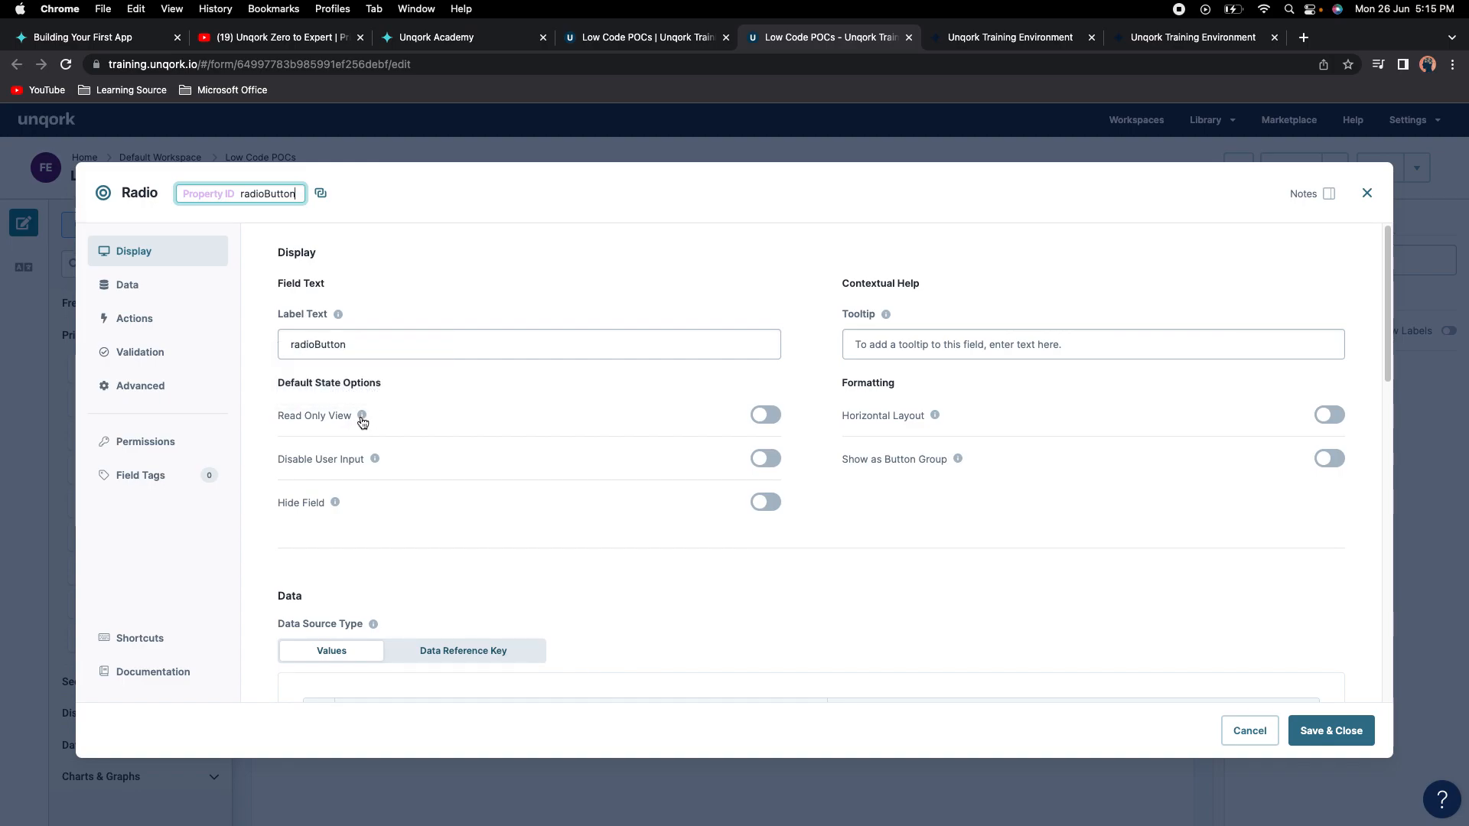
pyautogui.click(774, 422)
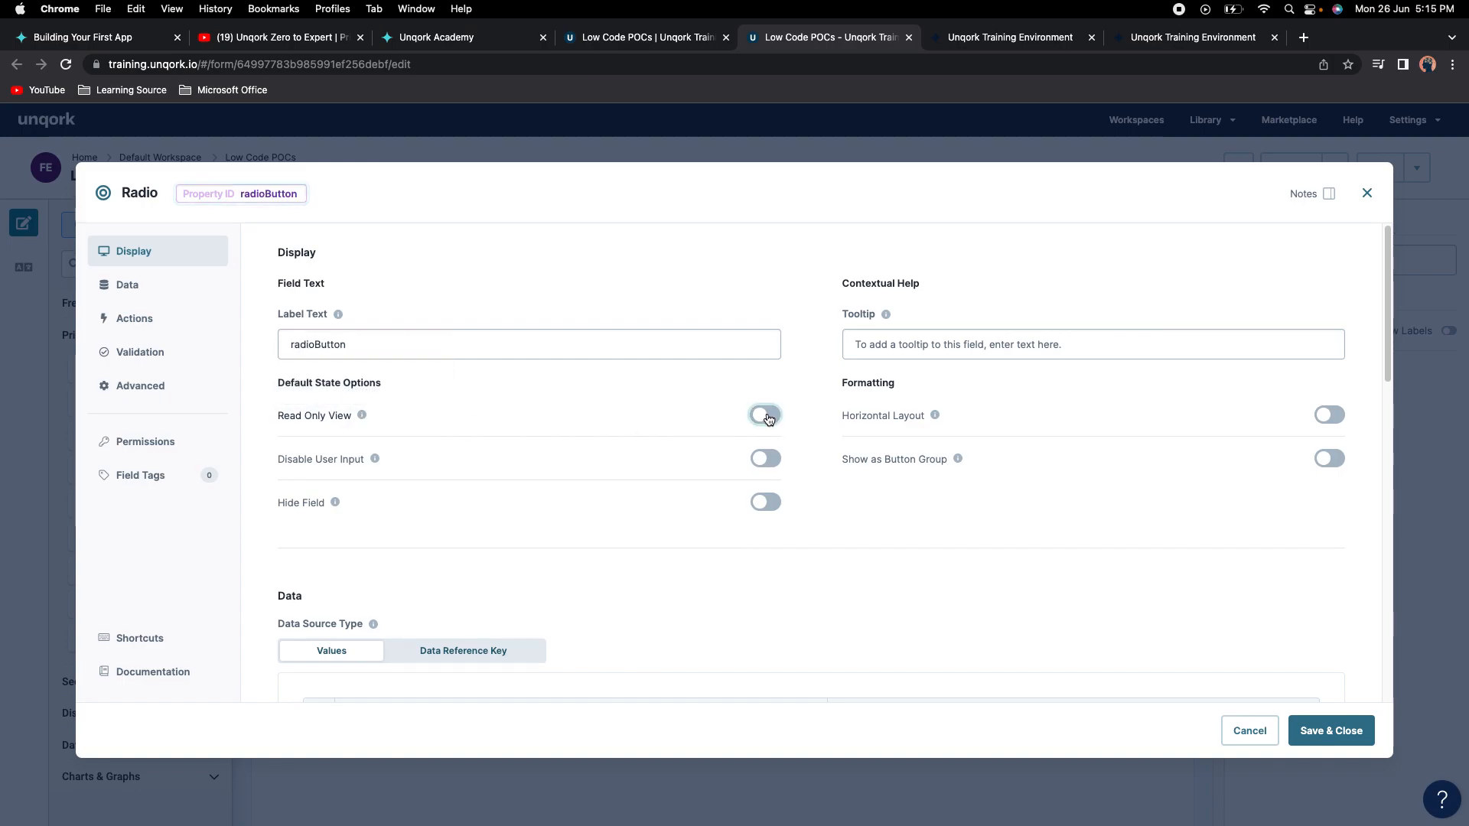
pyautogui.click(1337, 731)
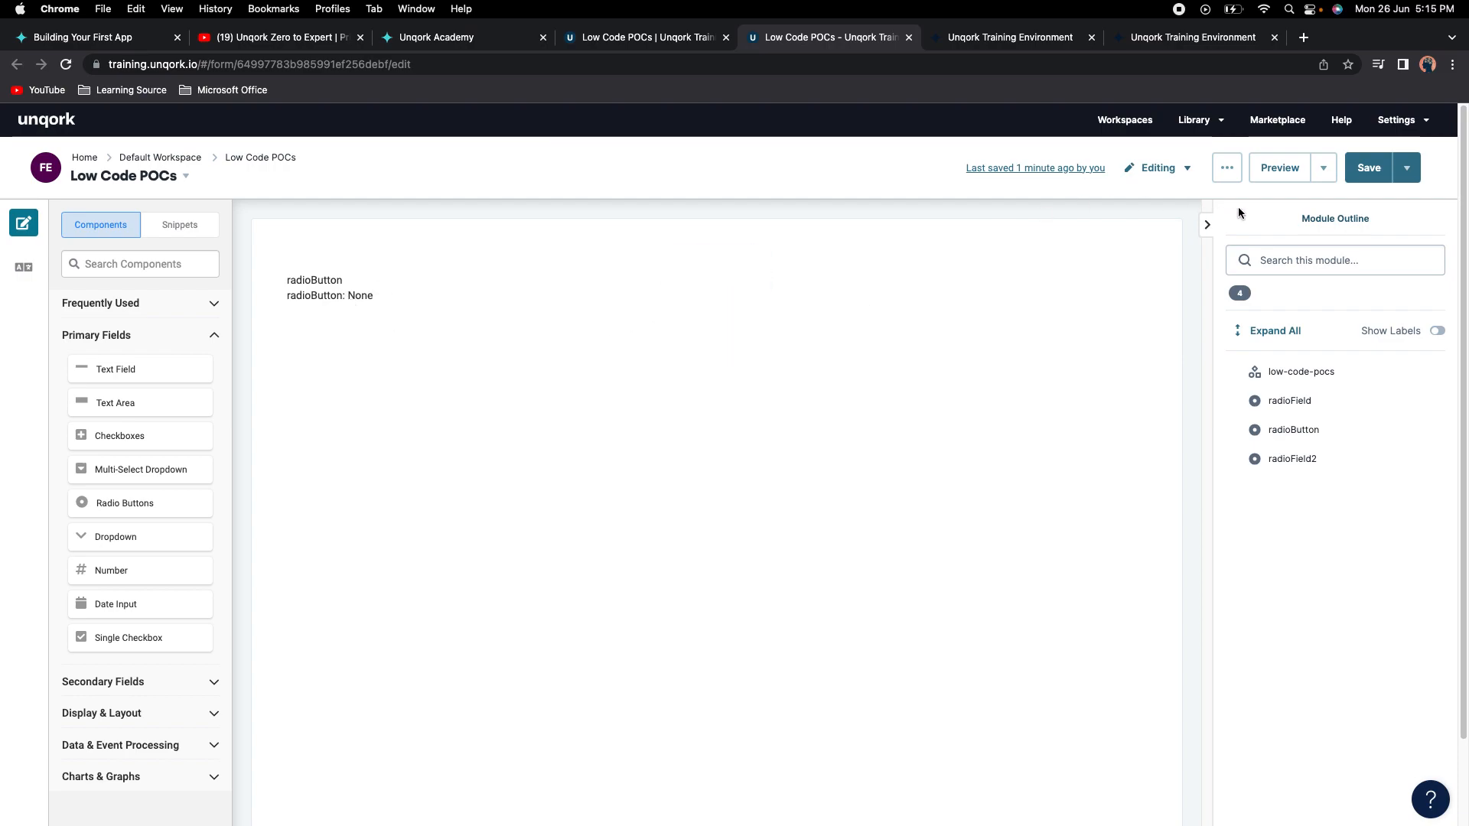
pyautogui.click(1369, 167)
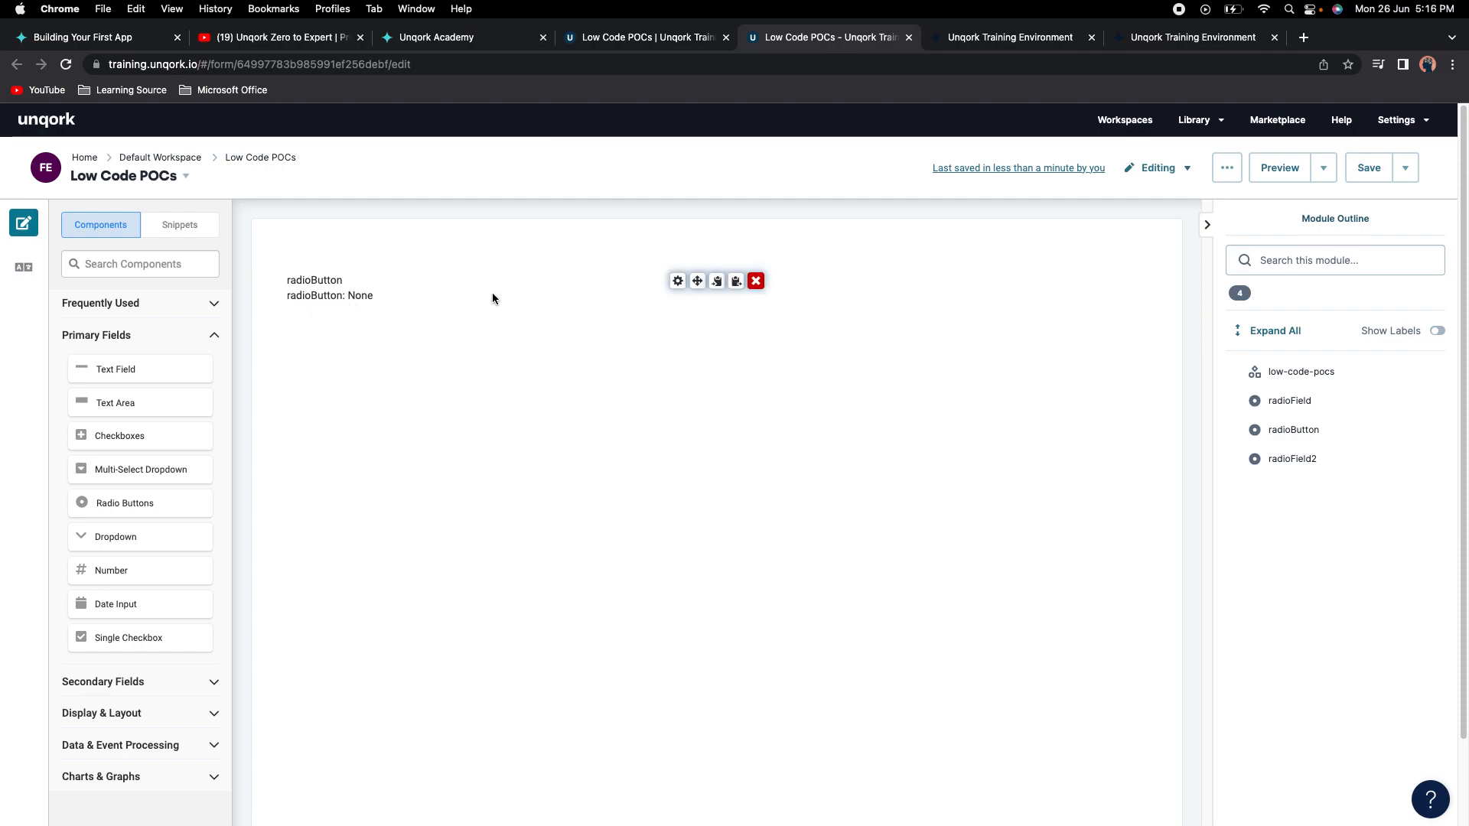
# Save the module again and reload its open preview to check the read-only radioButton field.
pyautogui.click(671, 283)
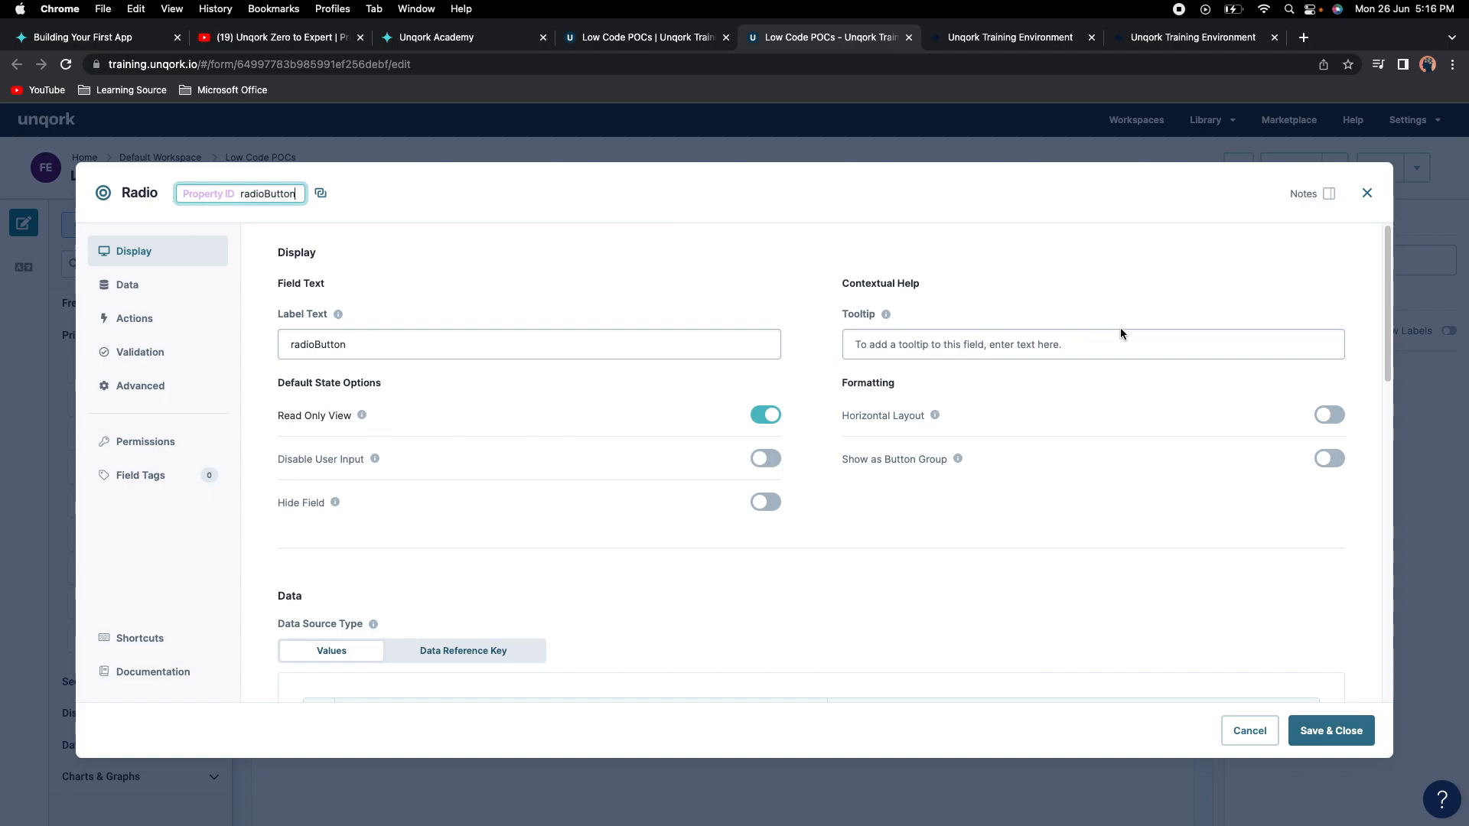
pyautogui.click(1368, 193)
pyautogui.click(1370, 167)
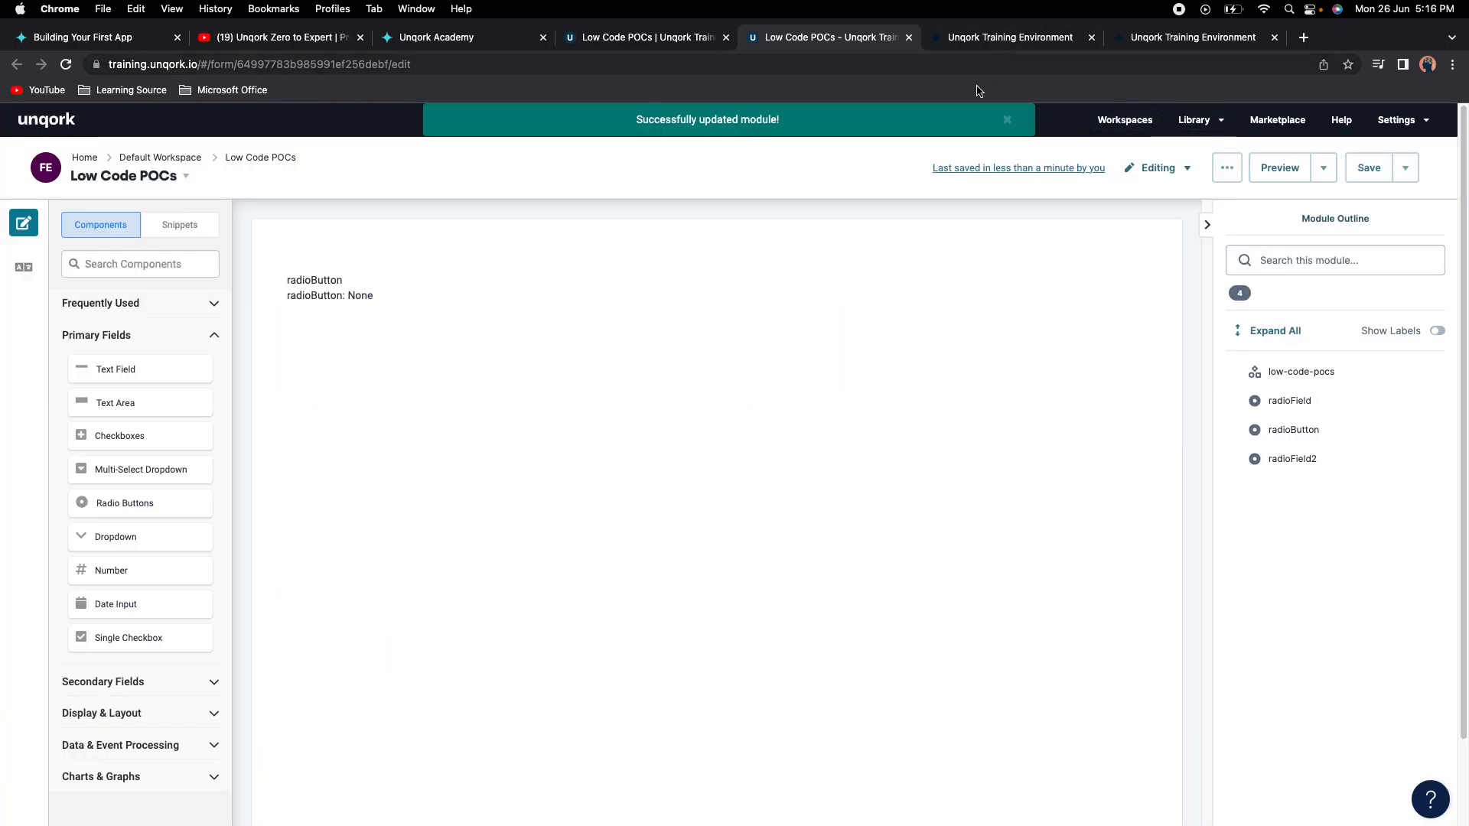
pyautogui.click(1014, 32)
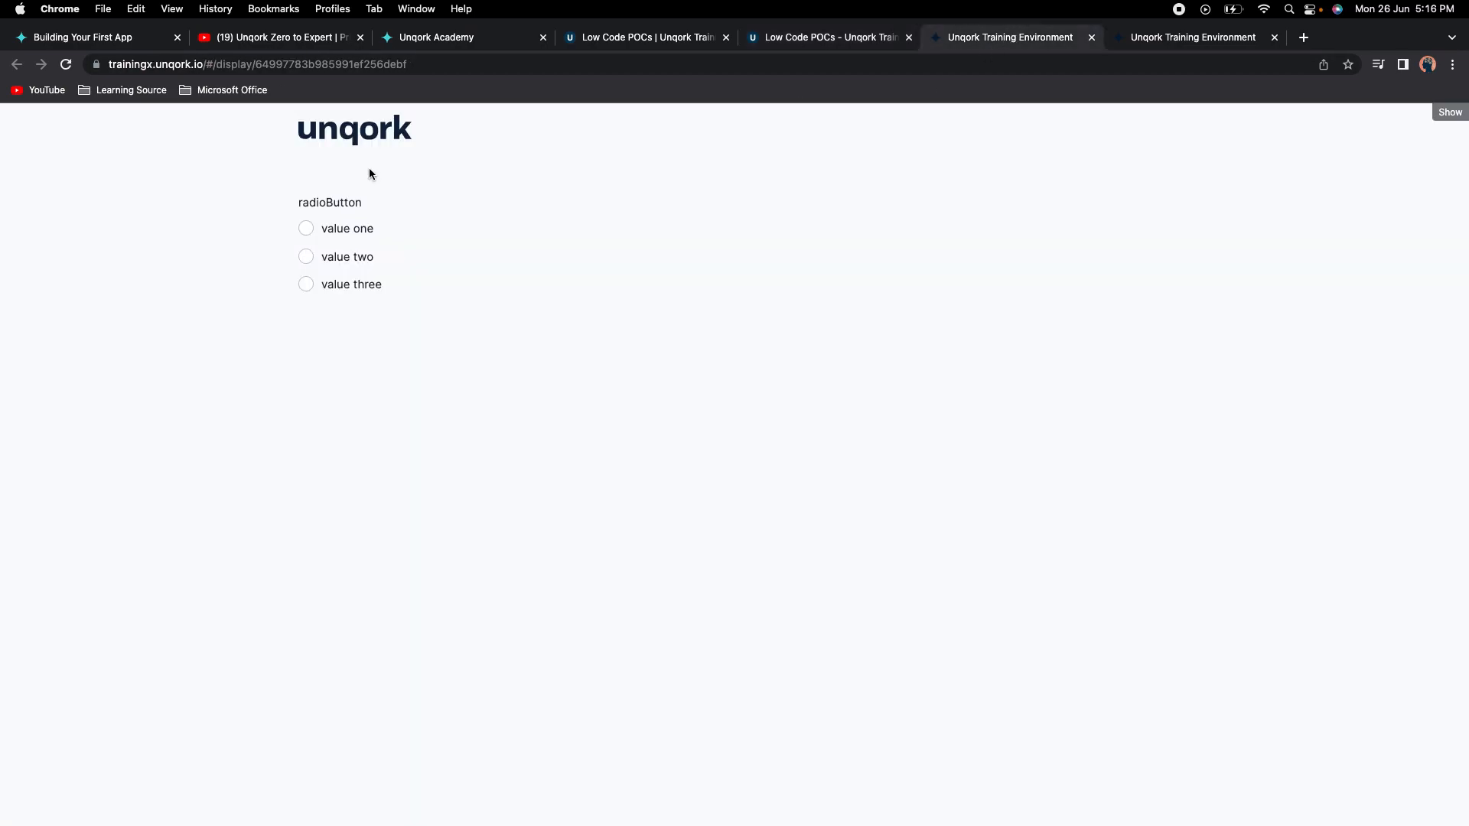
pyautogui.click(66, 64)
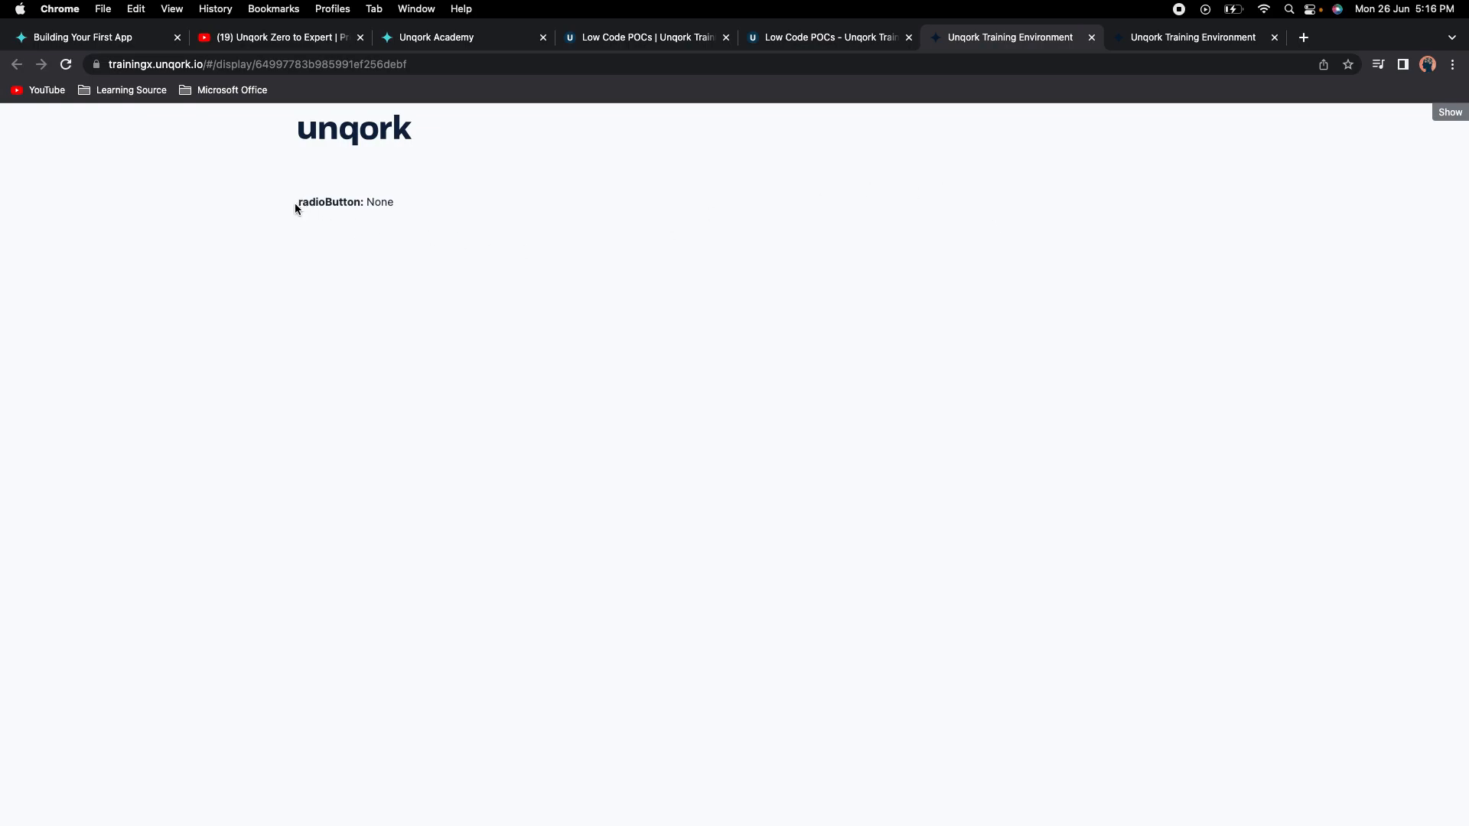
pyautogui.moveTo(296, 204); pyautogui.dragTo(390, 203)
pyautogui.click(388, 213)
pyautogui.click(846, 40)
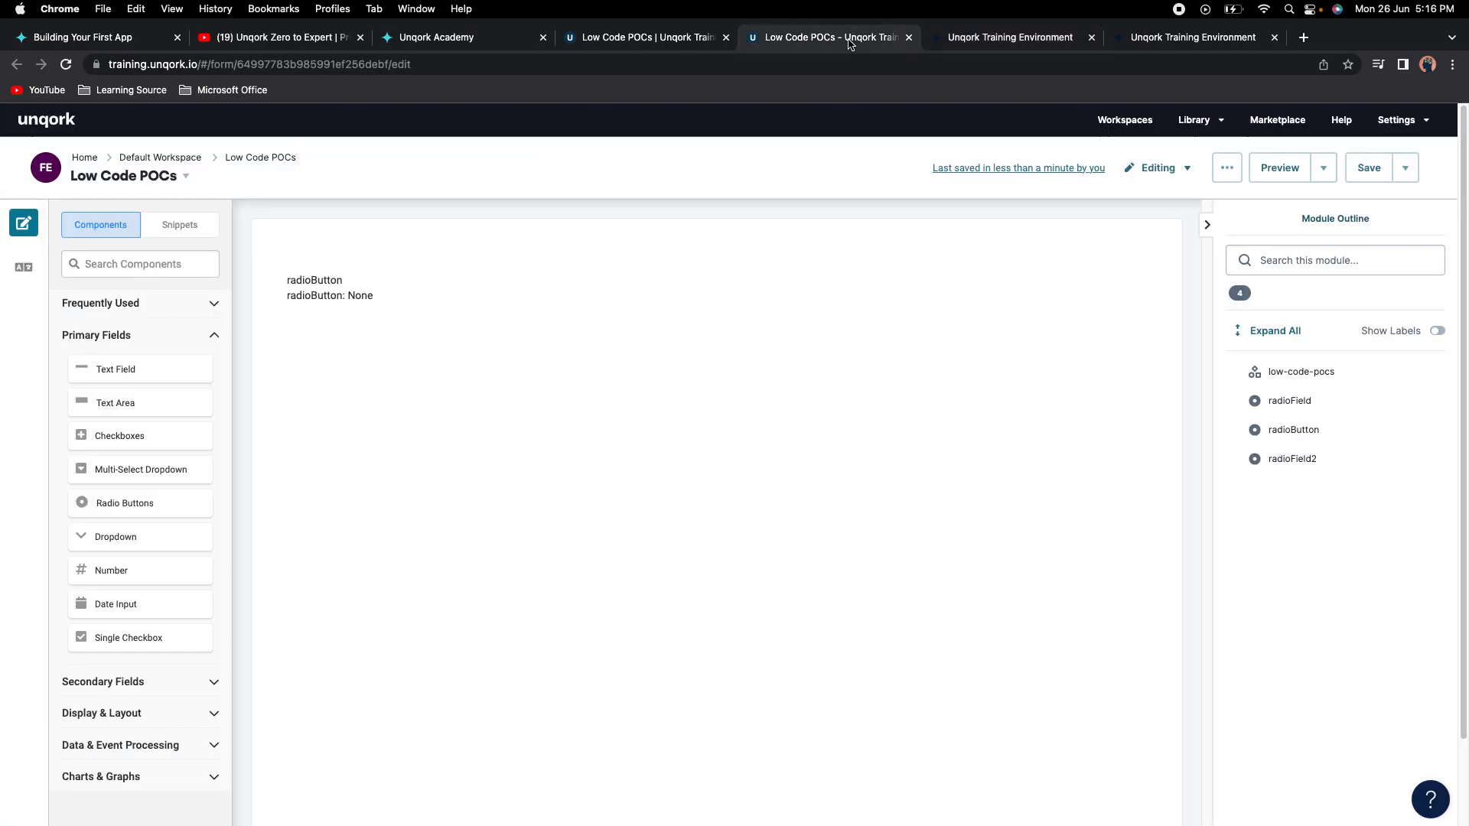
# Turn off Read Only View and enable Disable User Input for the radioButton component, saving the component and the module.
pyautogui.doubleClick(671, 316)
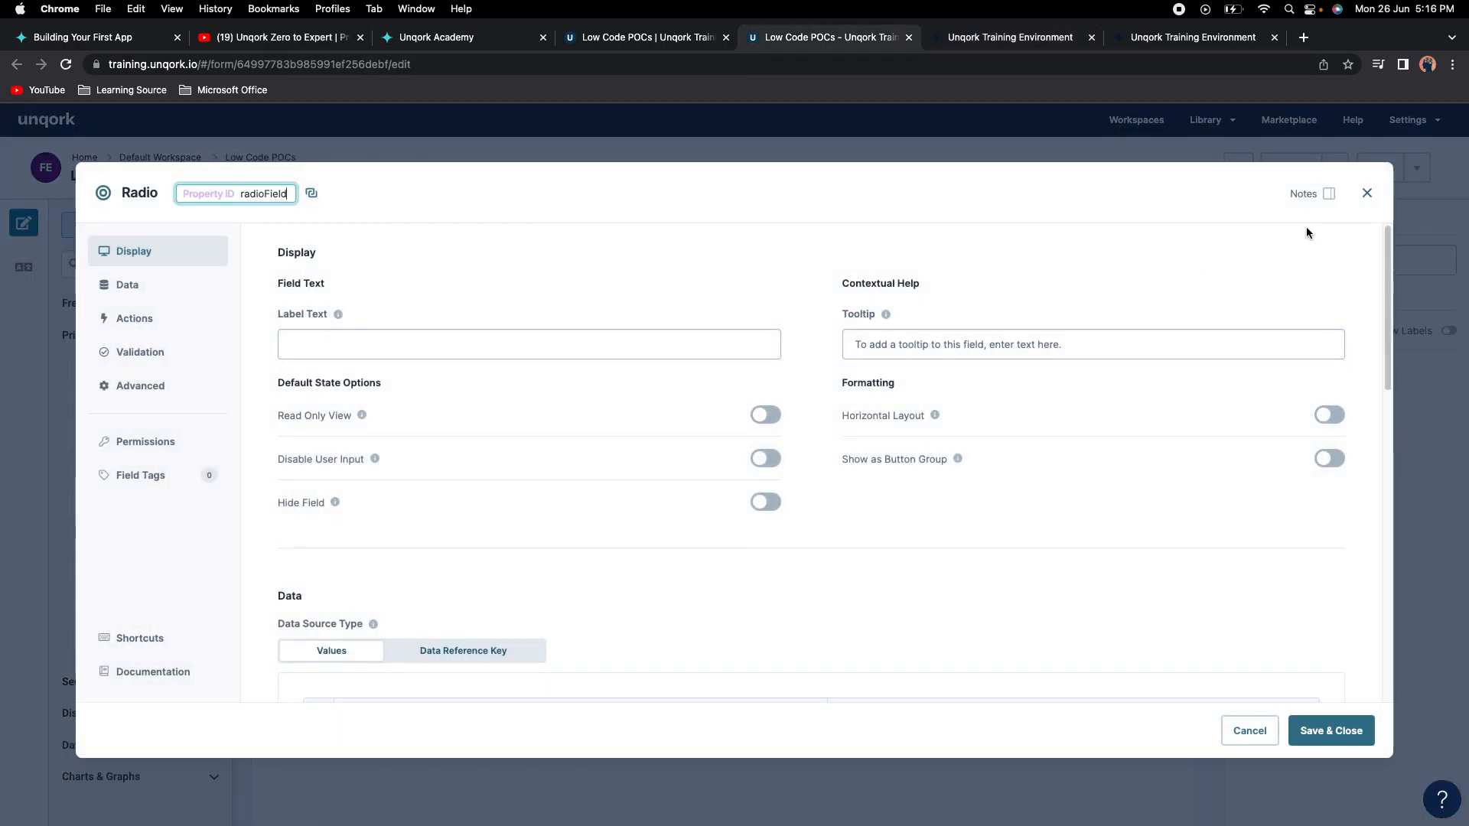
pyautogui.click(1367, 193)
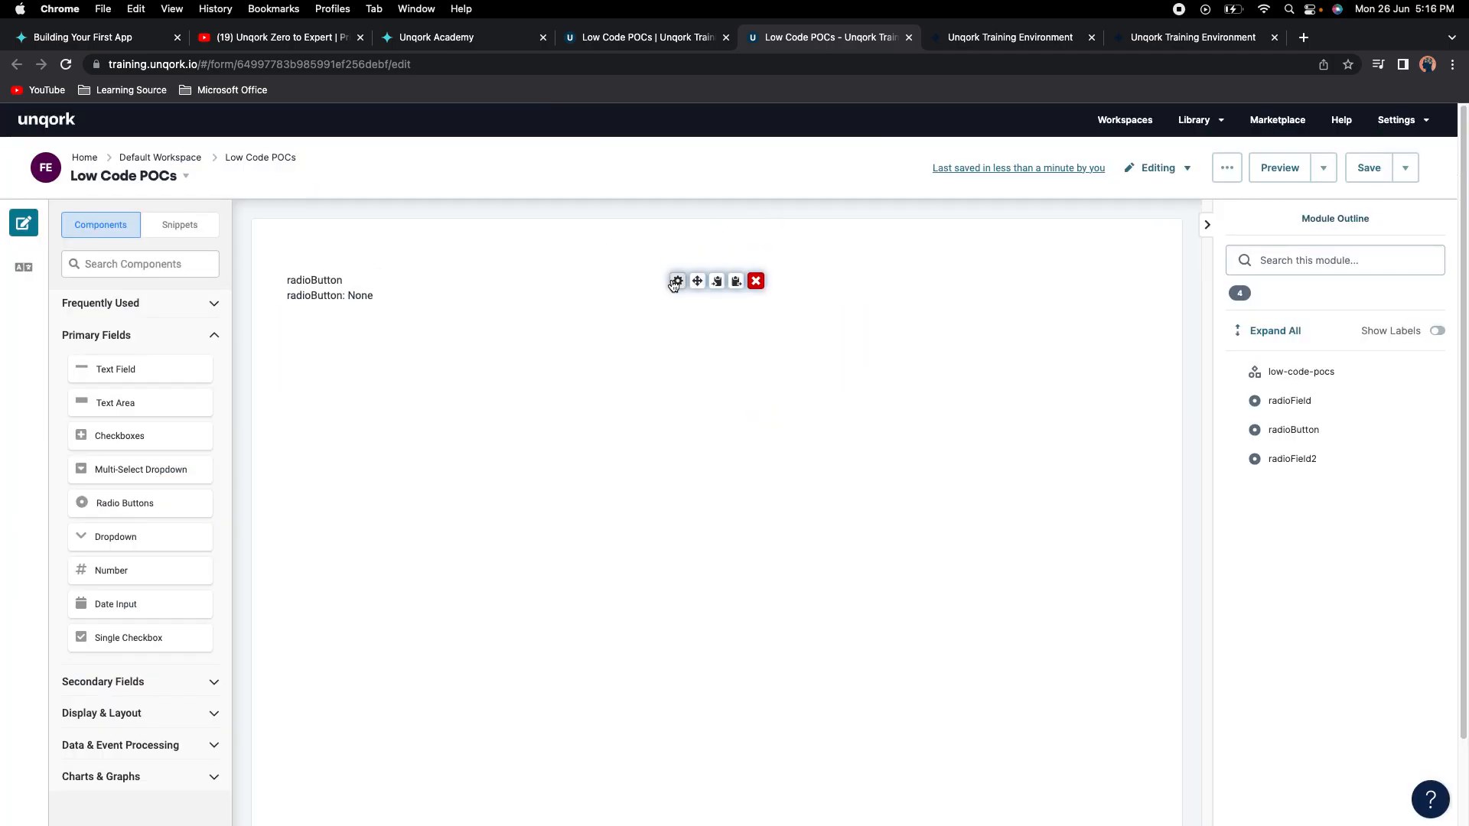
pyautogui.click(678, 283)
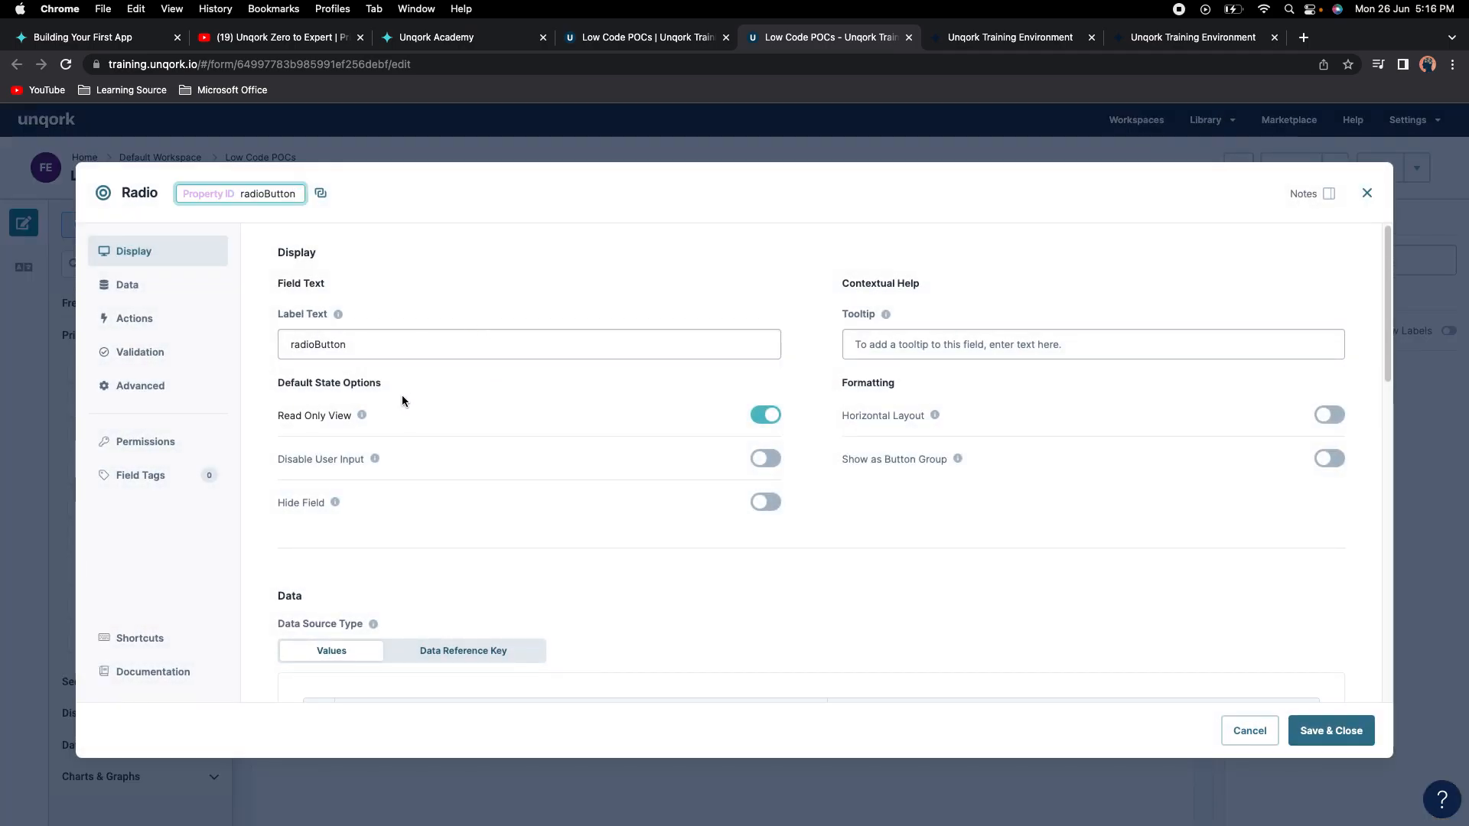
pyautogui.click(767, 415)
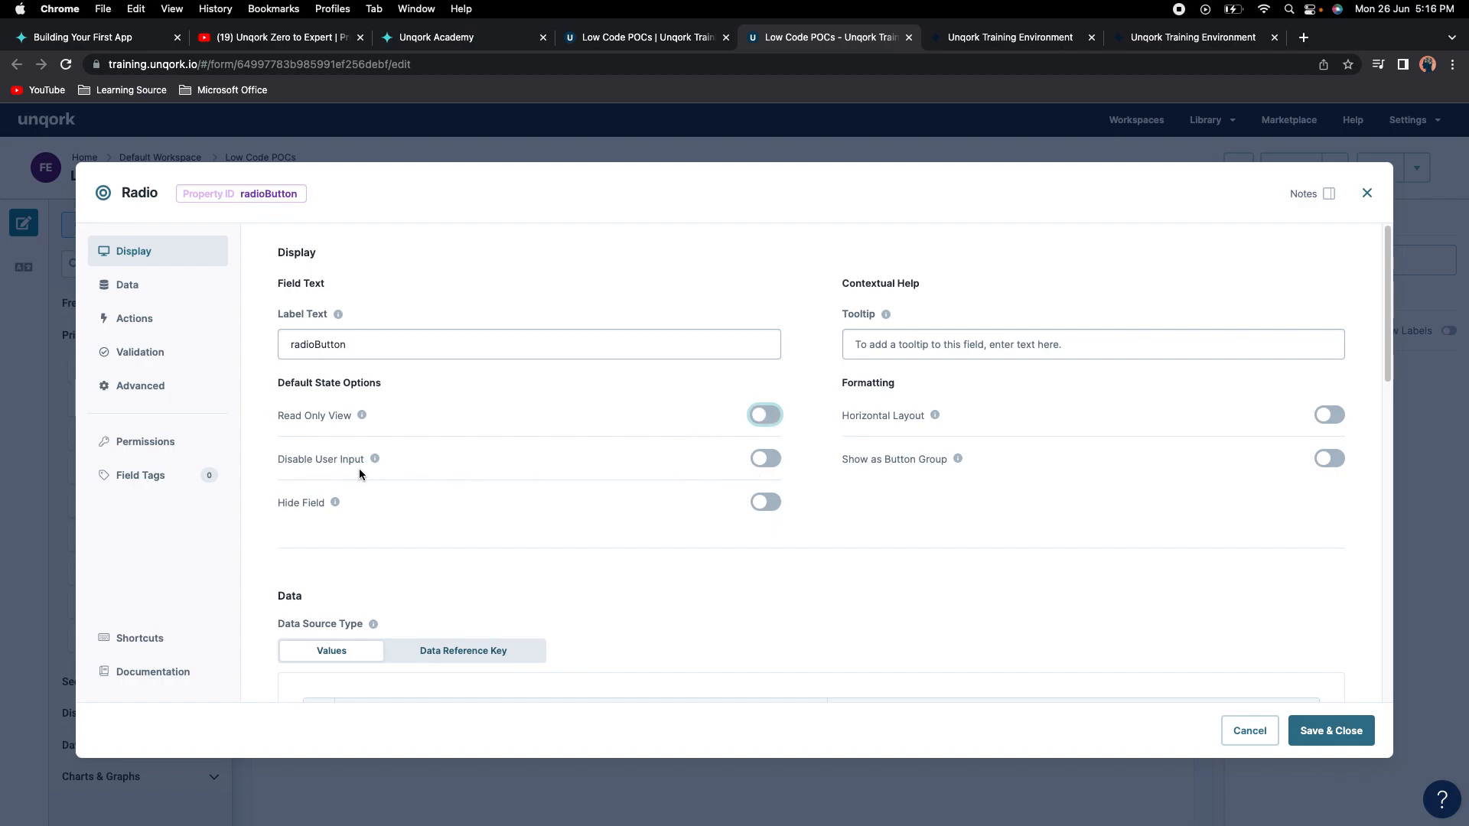
pyautogui.click(761, 459)
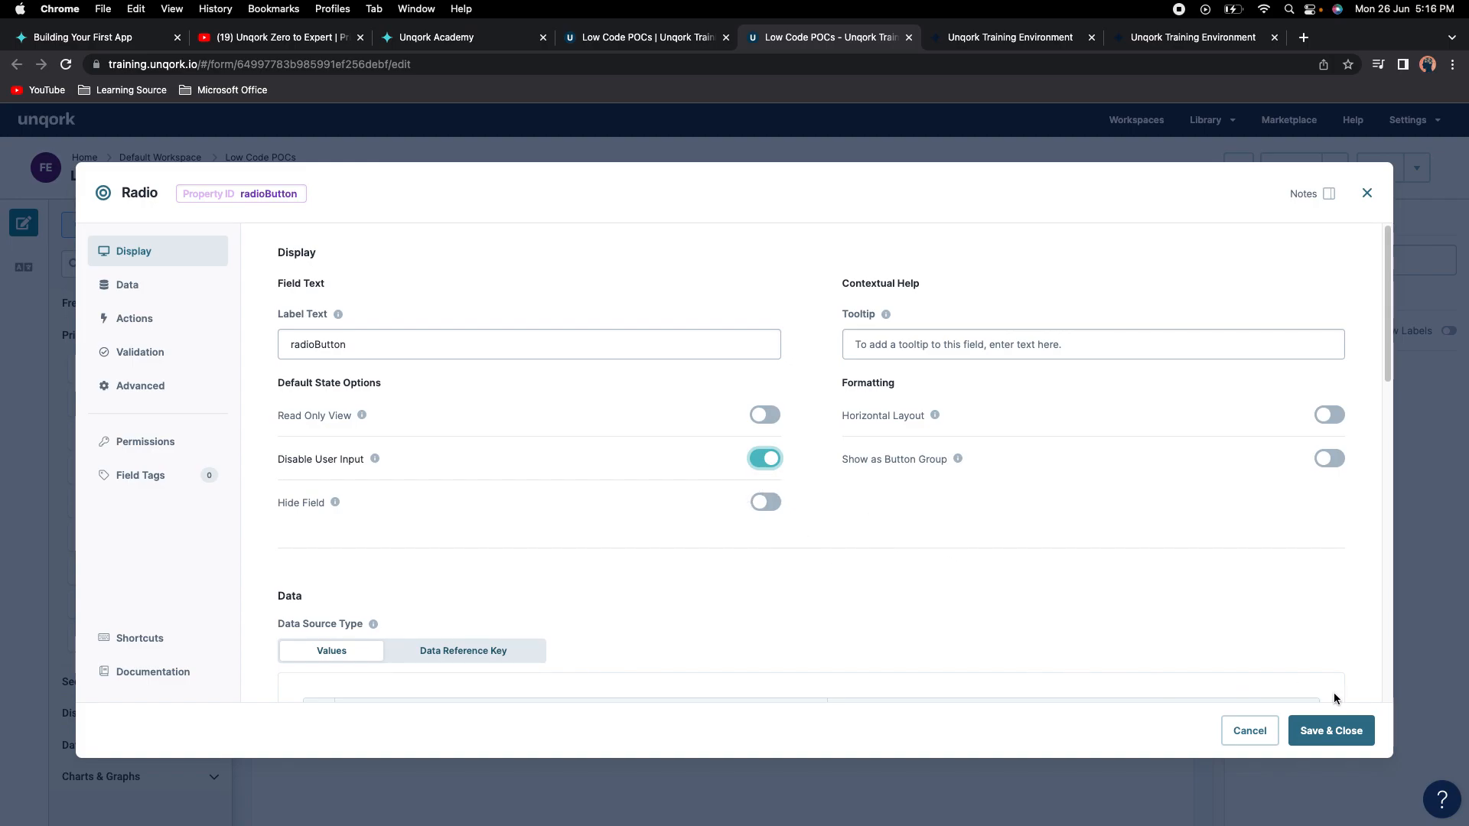
pyautogui.click(1331, 731)
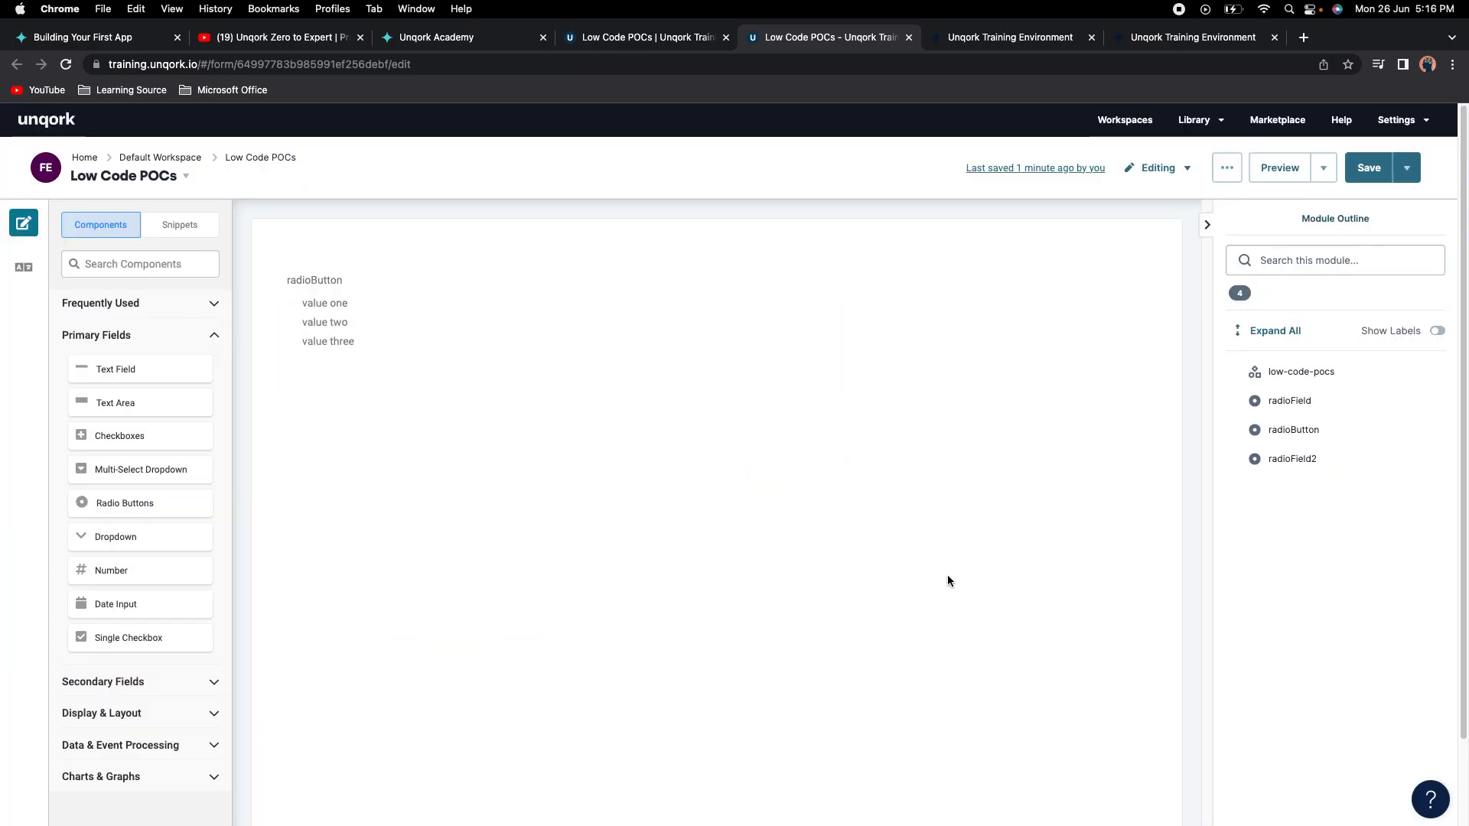
pyautogui.click(1368, 168)
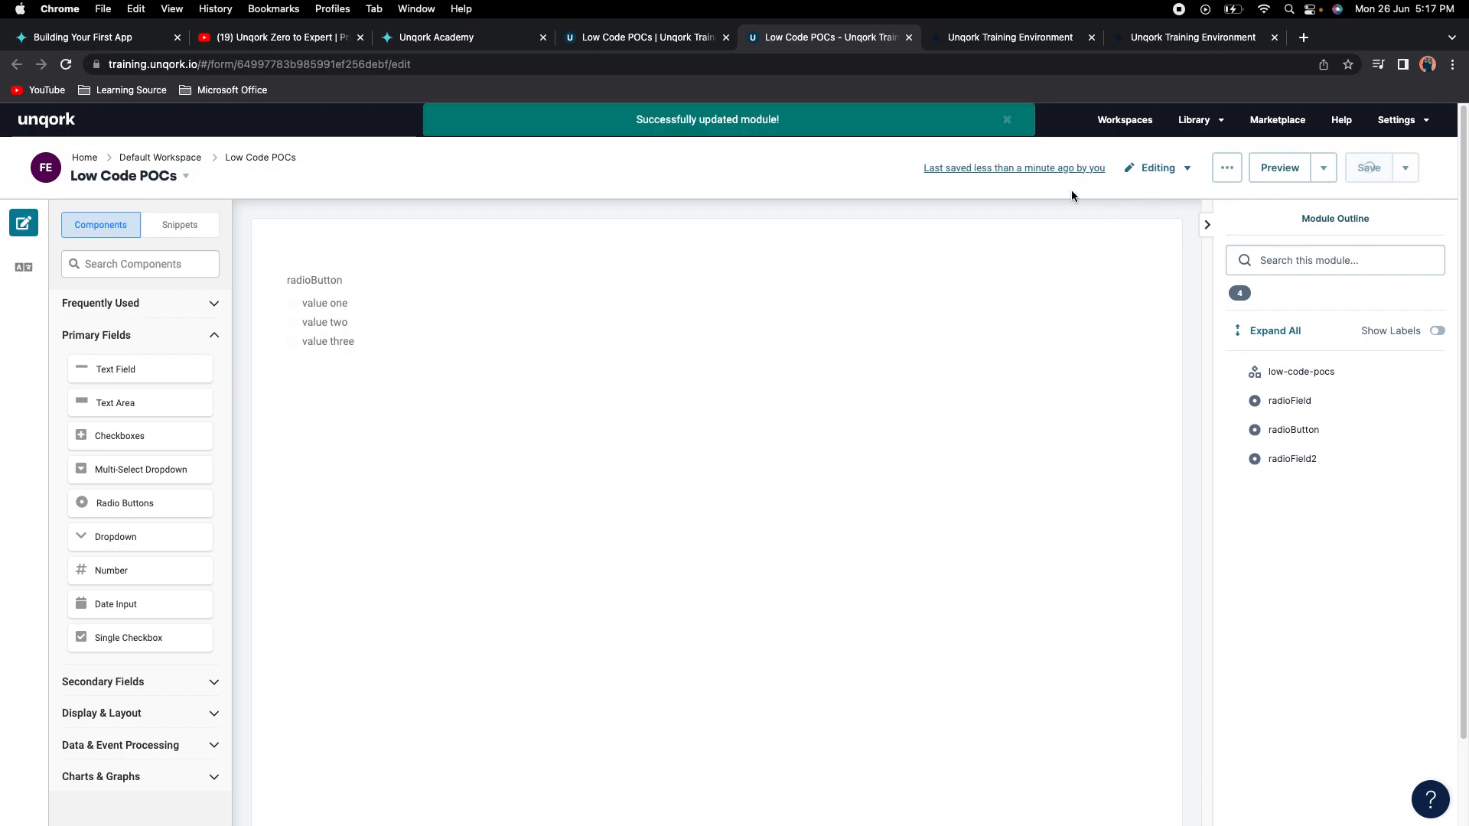
# Reload the module's open preview to check the radioButton field with user input disabled, and return to the module editor.
pyautogui.click(1010, 38)
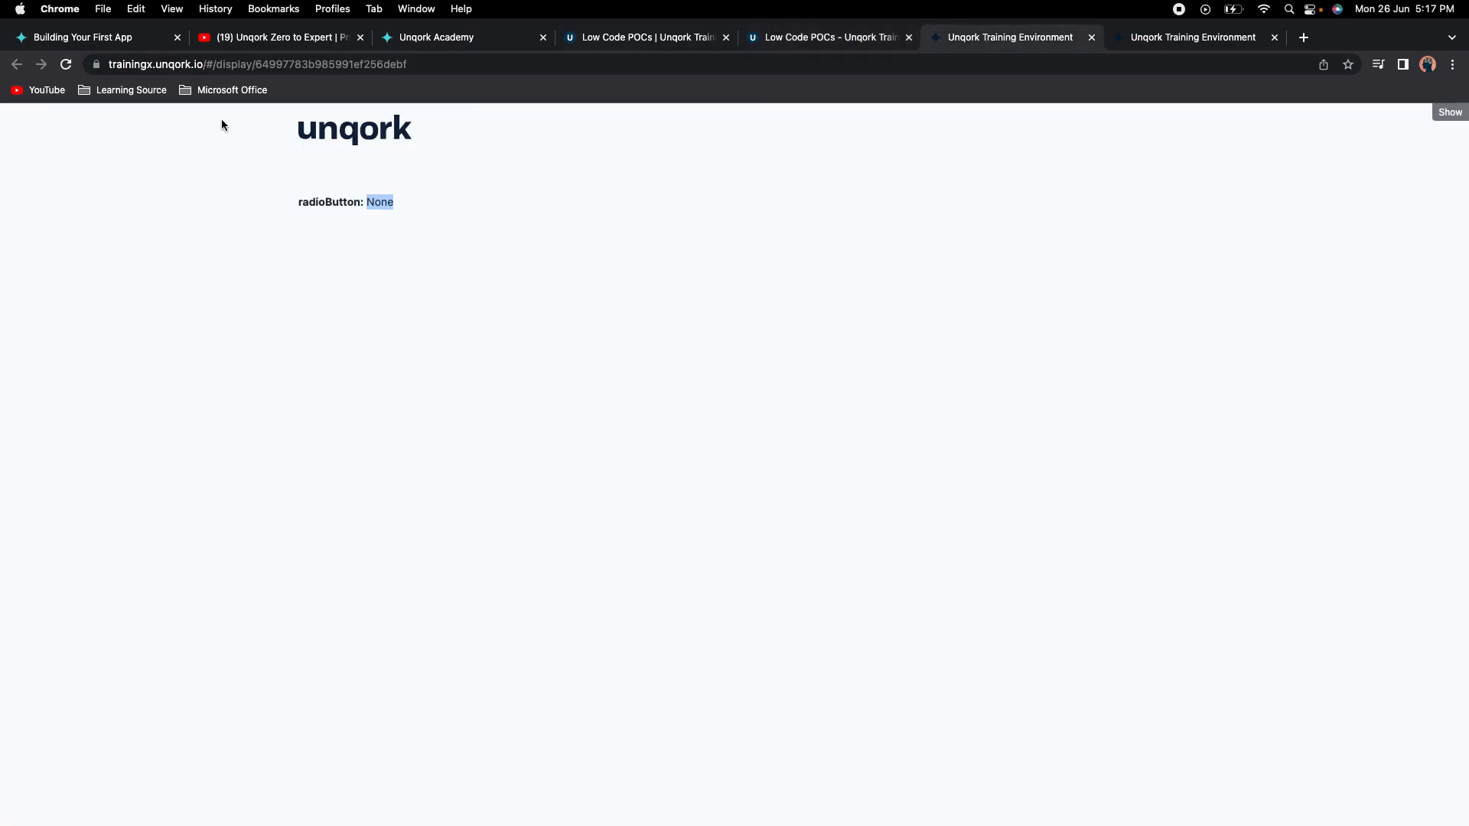
pyautogui.click(76, 67)
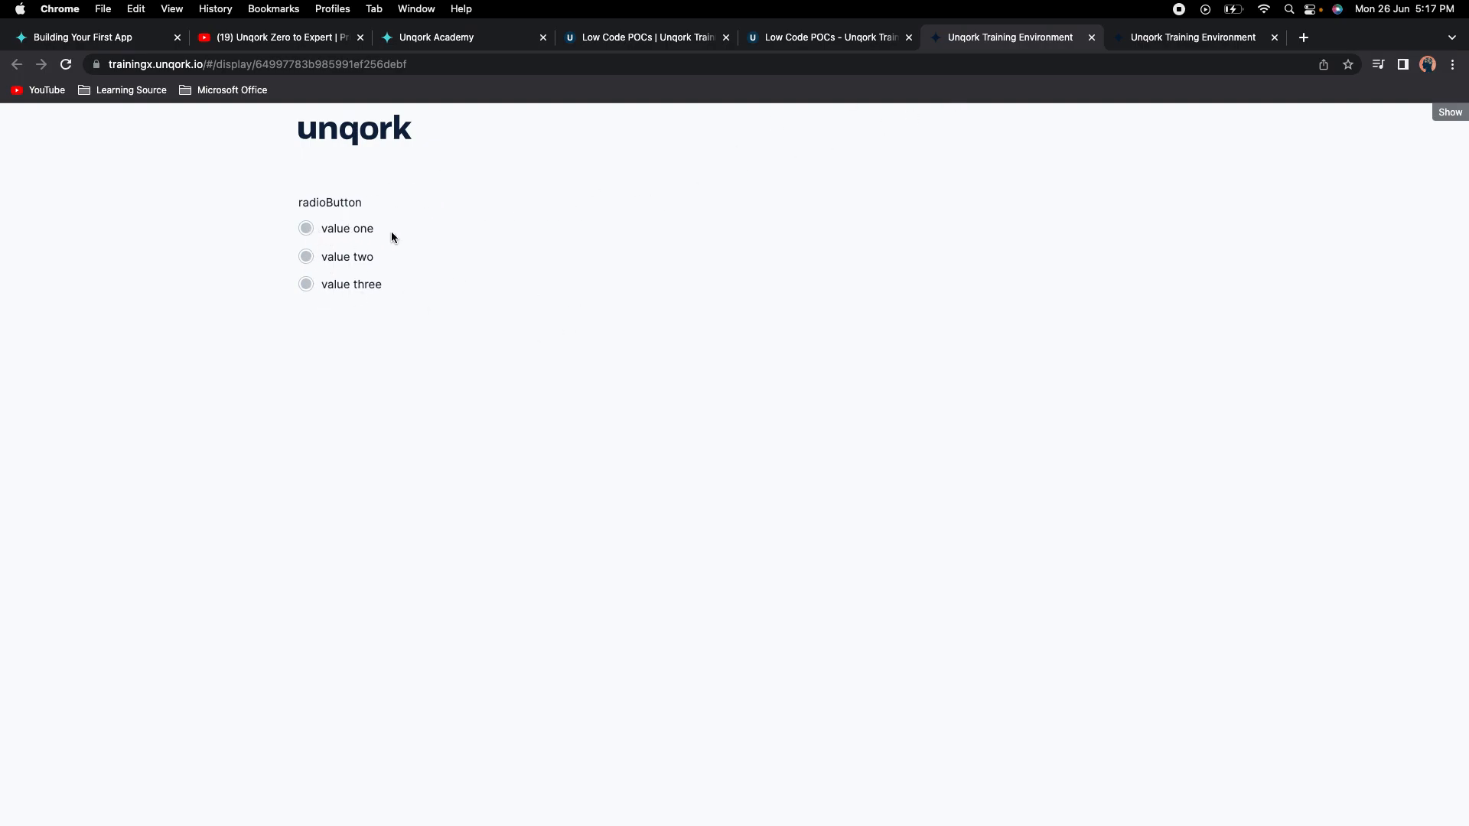
pyautogui.click(832, 40)
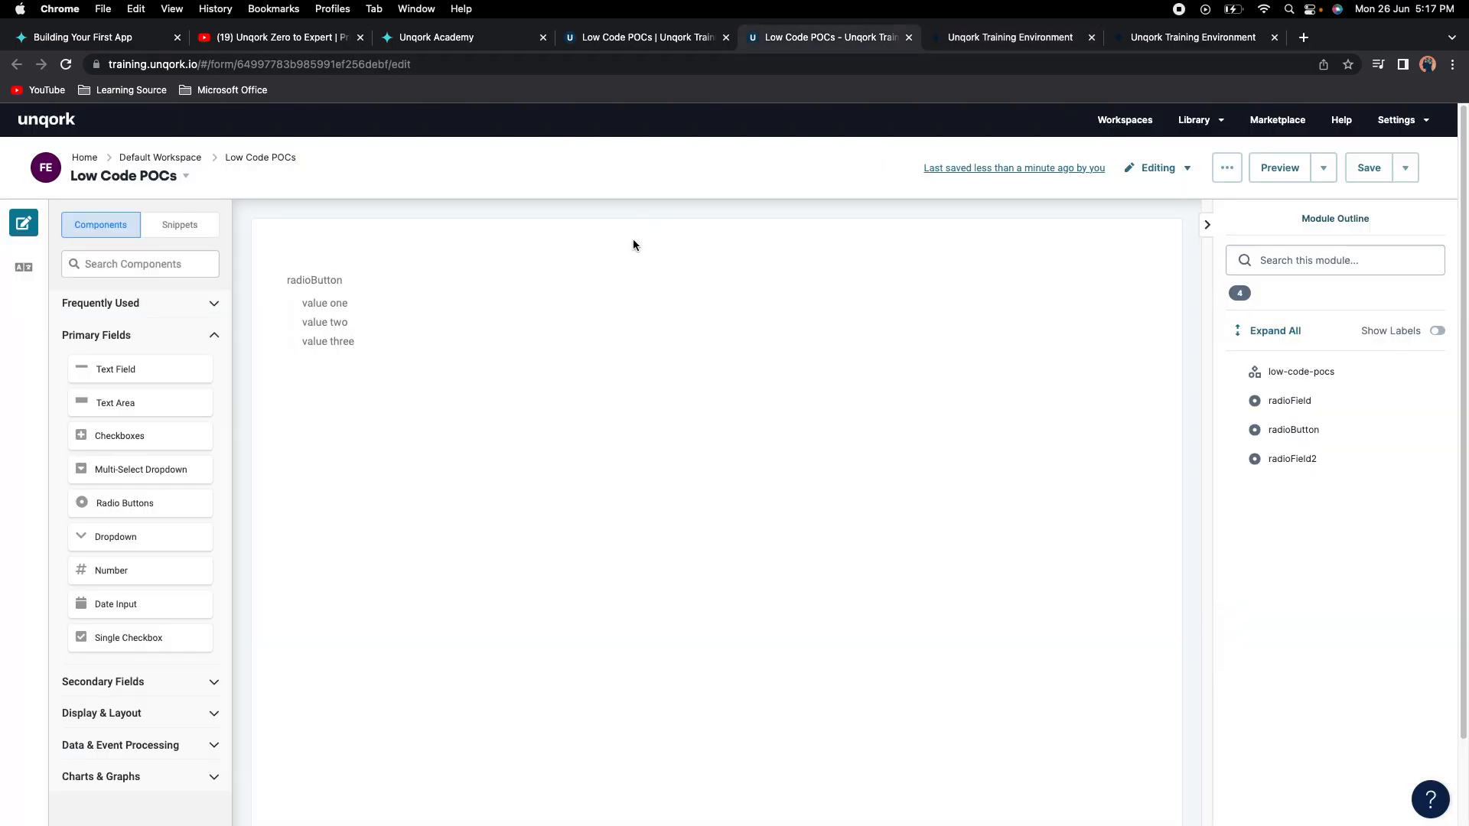
# Turn off Disable User Input and enable Horizontal Layout for the radioButton component, saving the component and the module.
pyautogui.click(679, 281)
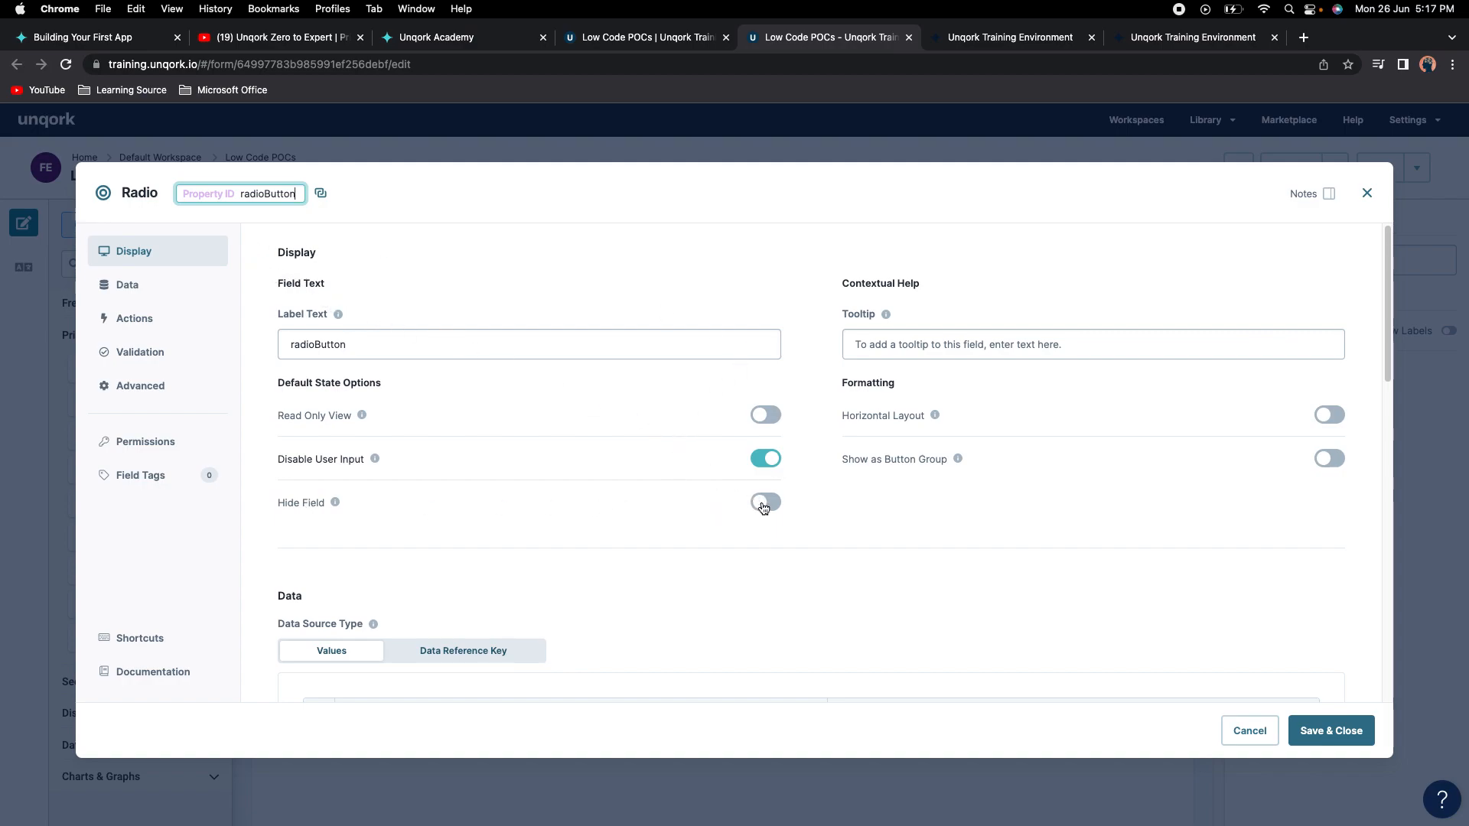
pyautogui.click(766, 458)
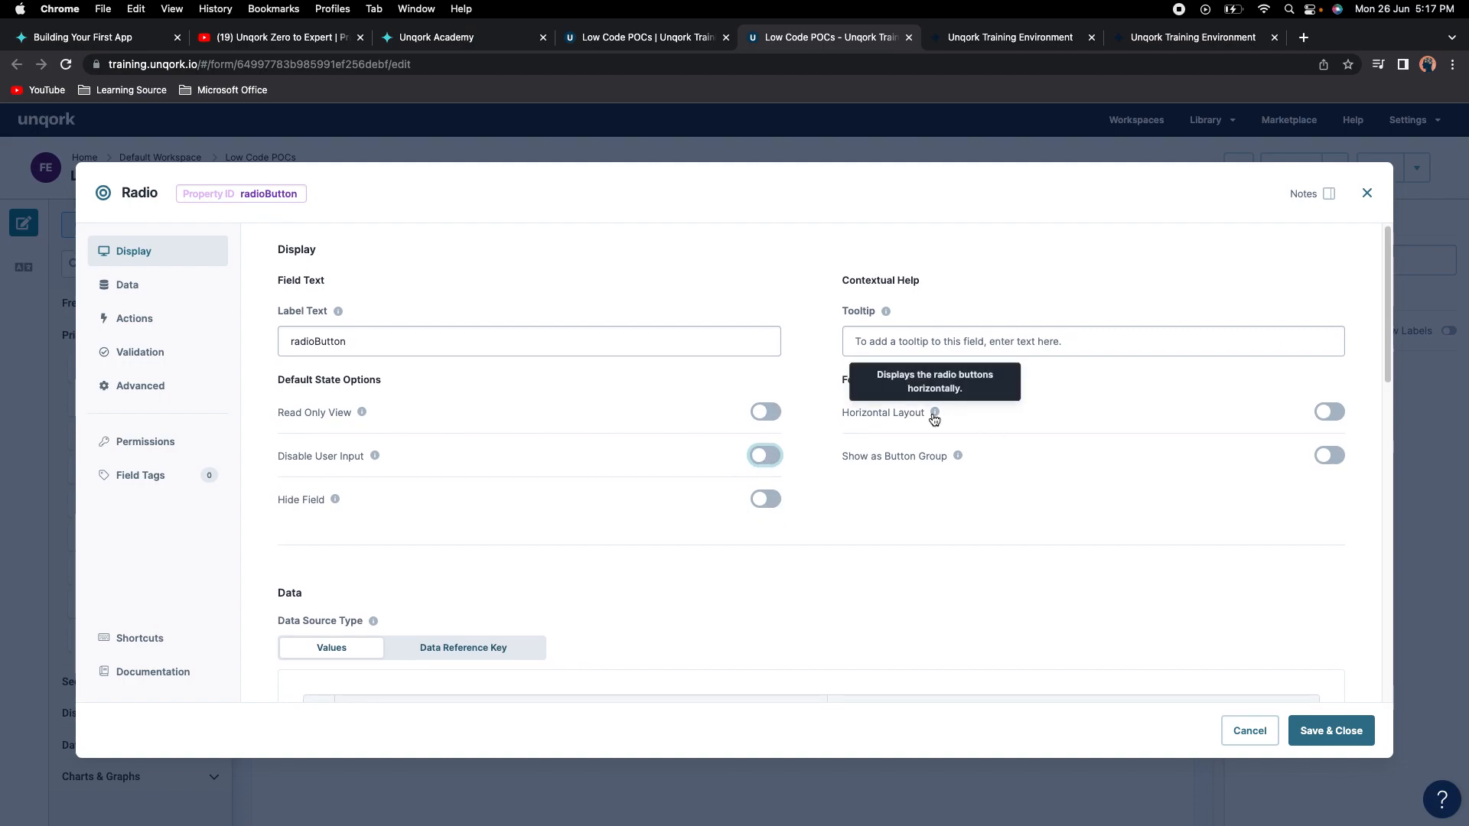
pyautogui.click(1329, 413)
pyautogui.click(1351, 722)
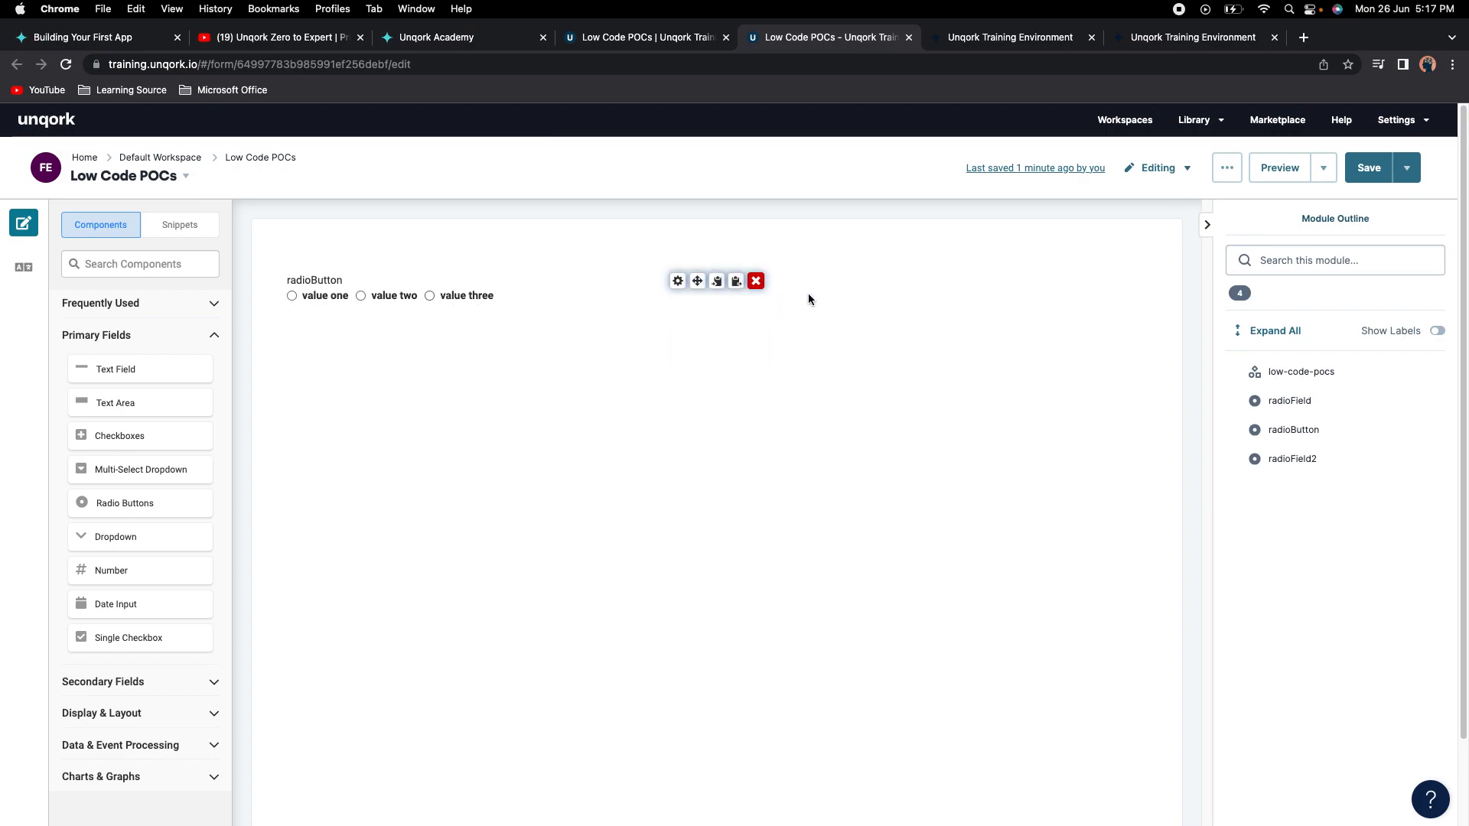
pyautogui.click(1349, 168)
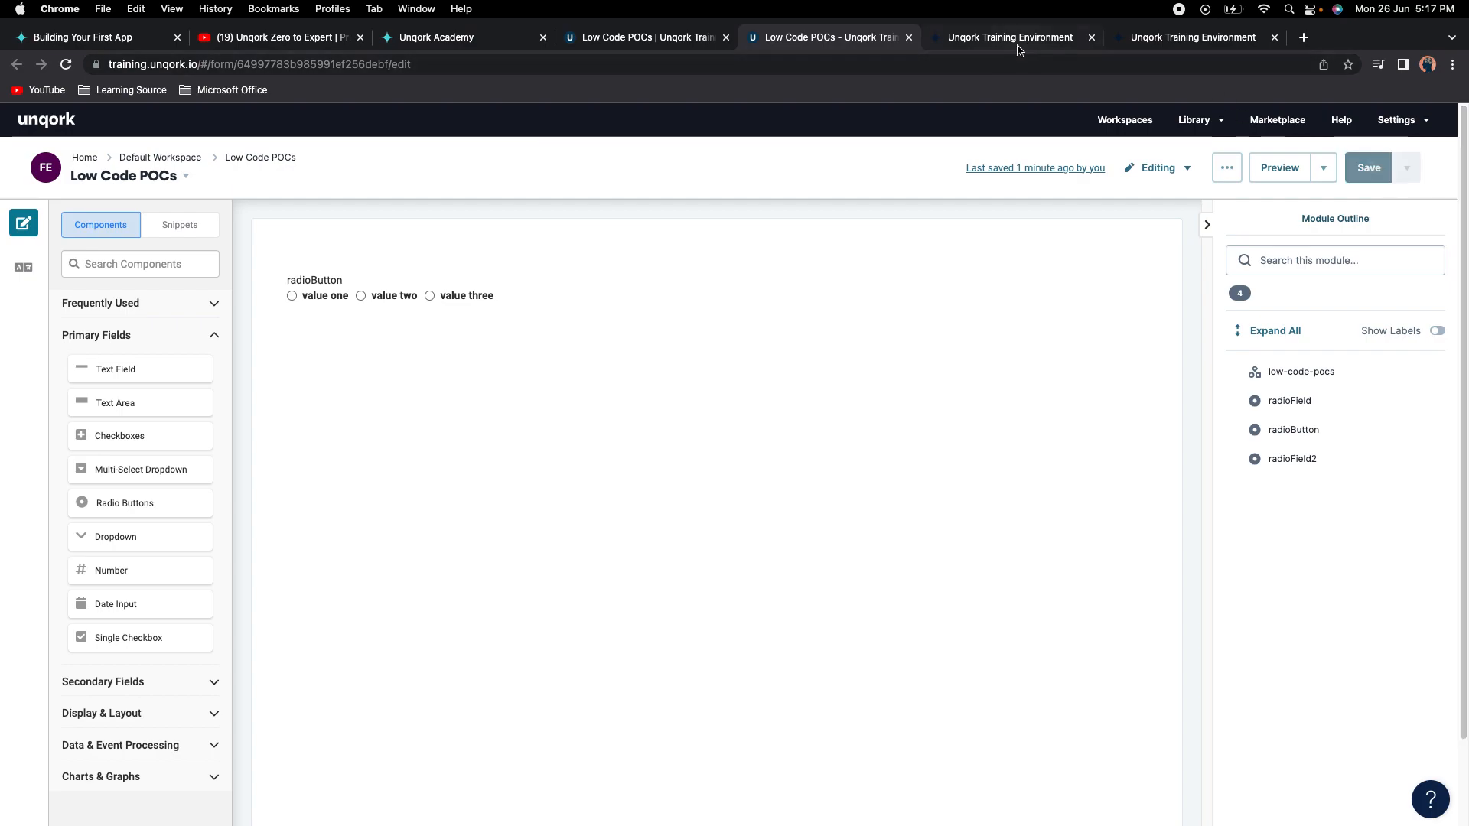
# Reload the preview and test the horizontal radio buttons by selecting value one and value two, returning to the module editor.
pyautogui.click(1010, 37)
pyautogui.click(65, 64)
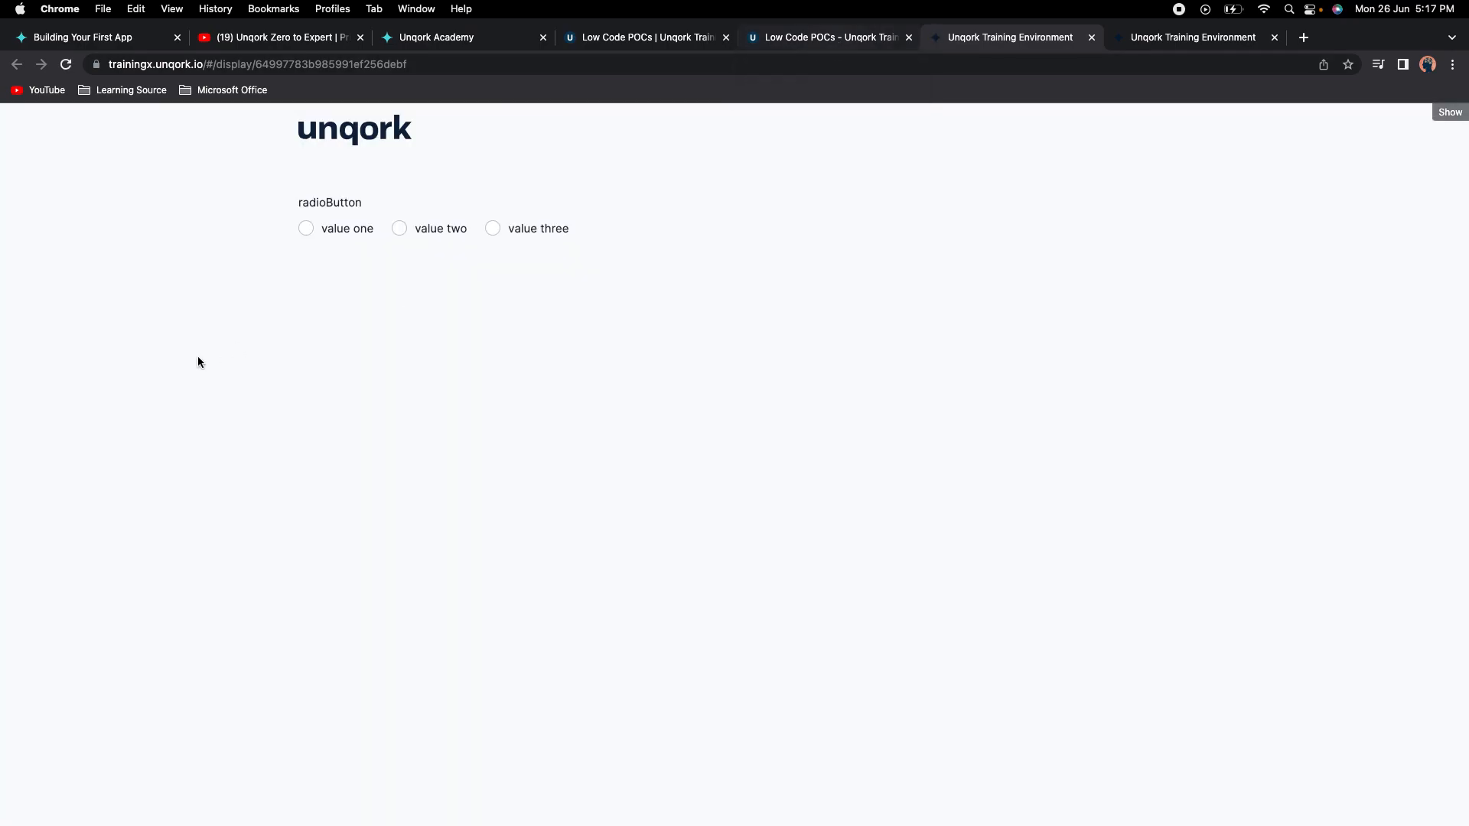
pyautogui.click(306, 229)
pyautogui.click(410, 231)
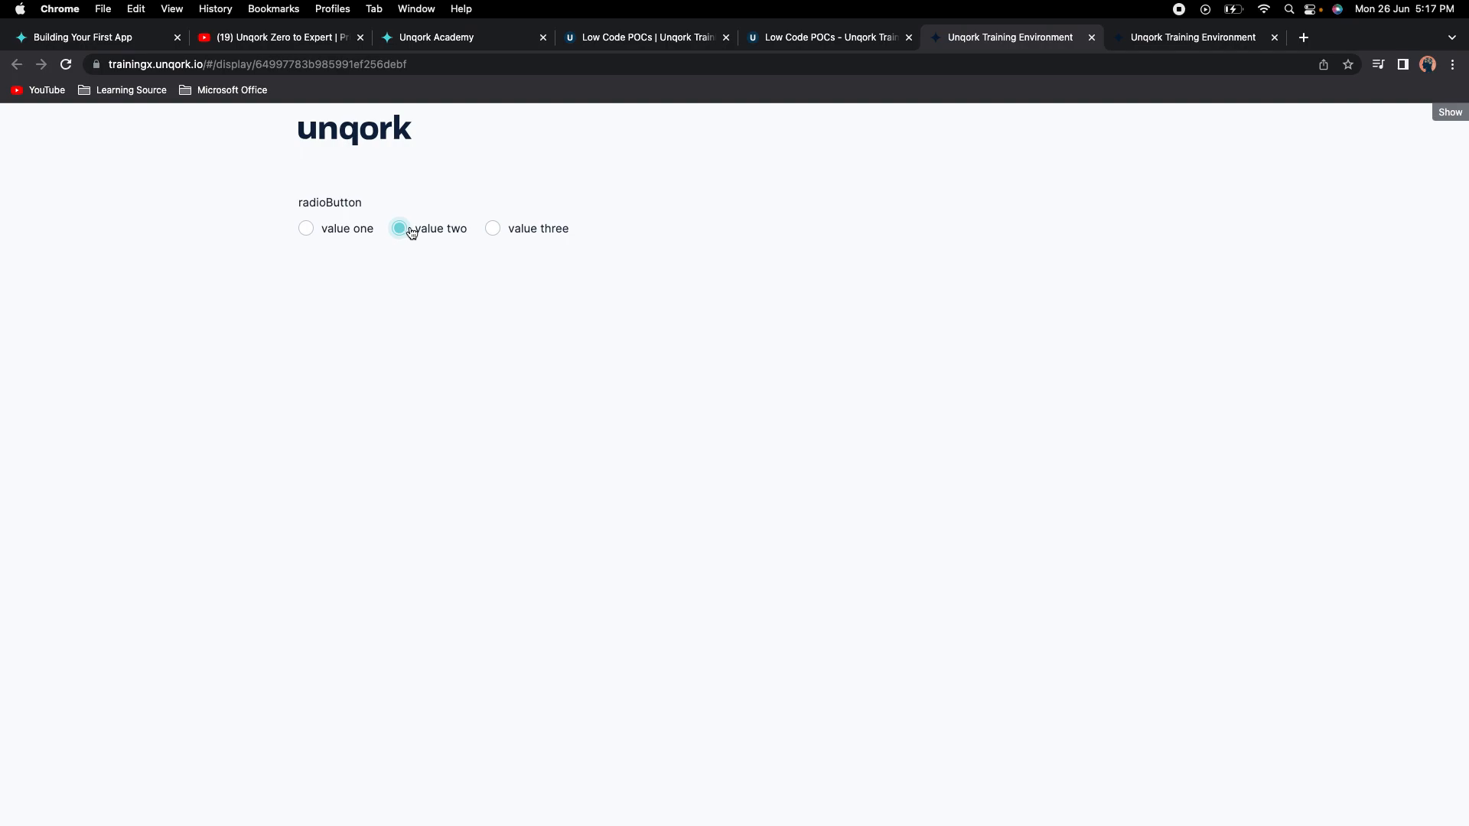
pyautogui.click(842, 40)
# Open the radioButton component's settings and compare the Values and Data Reference Key data source types, leaving Values selected.
pyautogui.click(679, 282)
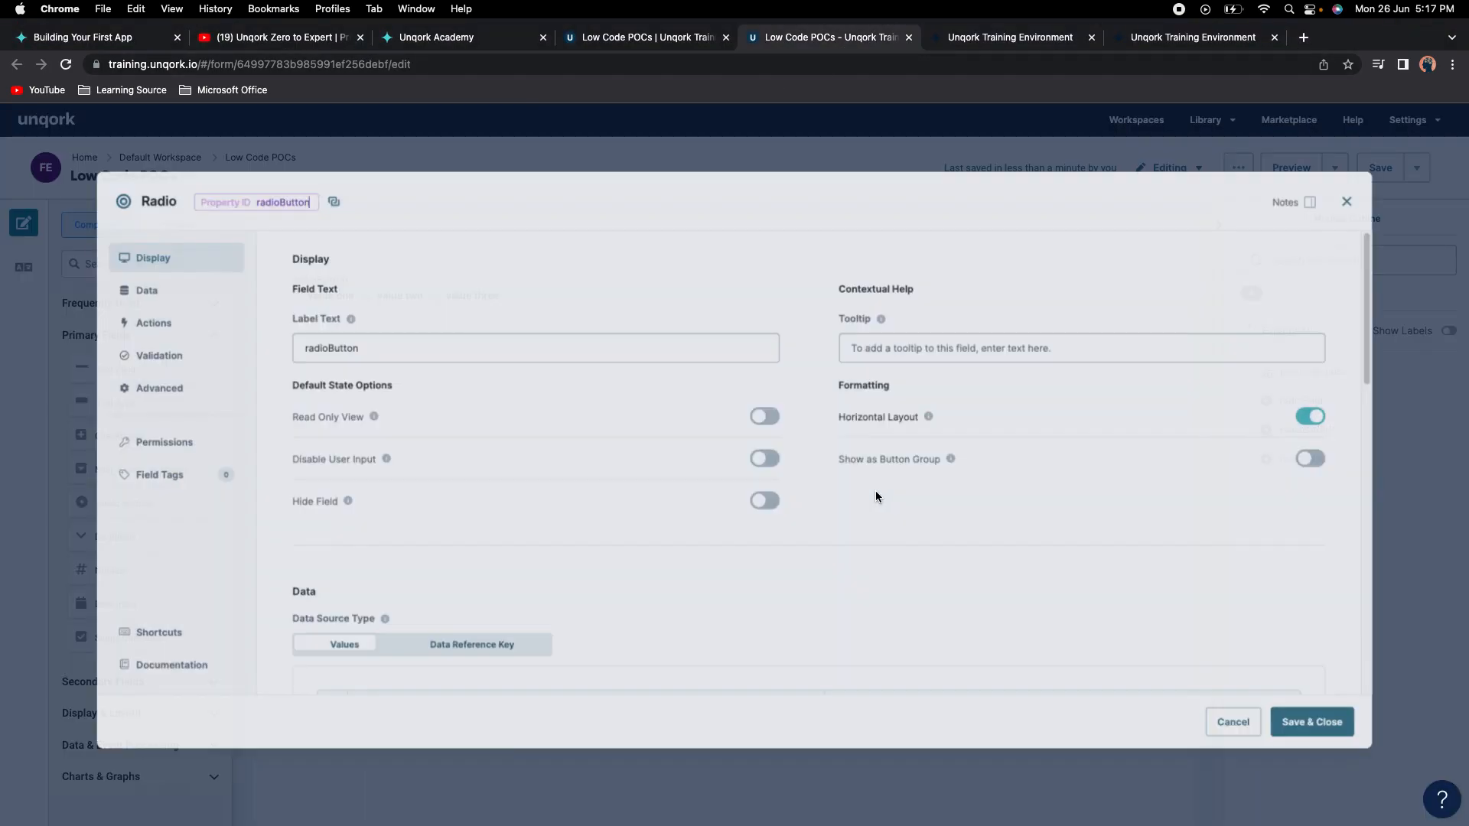
pyautogui.scroll(-2, 923, 515)
pyautogui.scroll(-5, 811, 462)
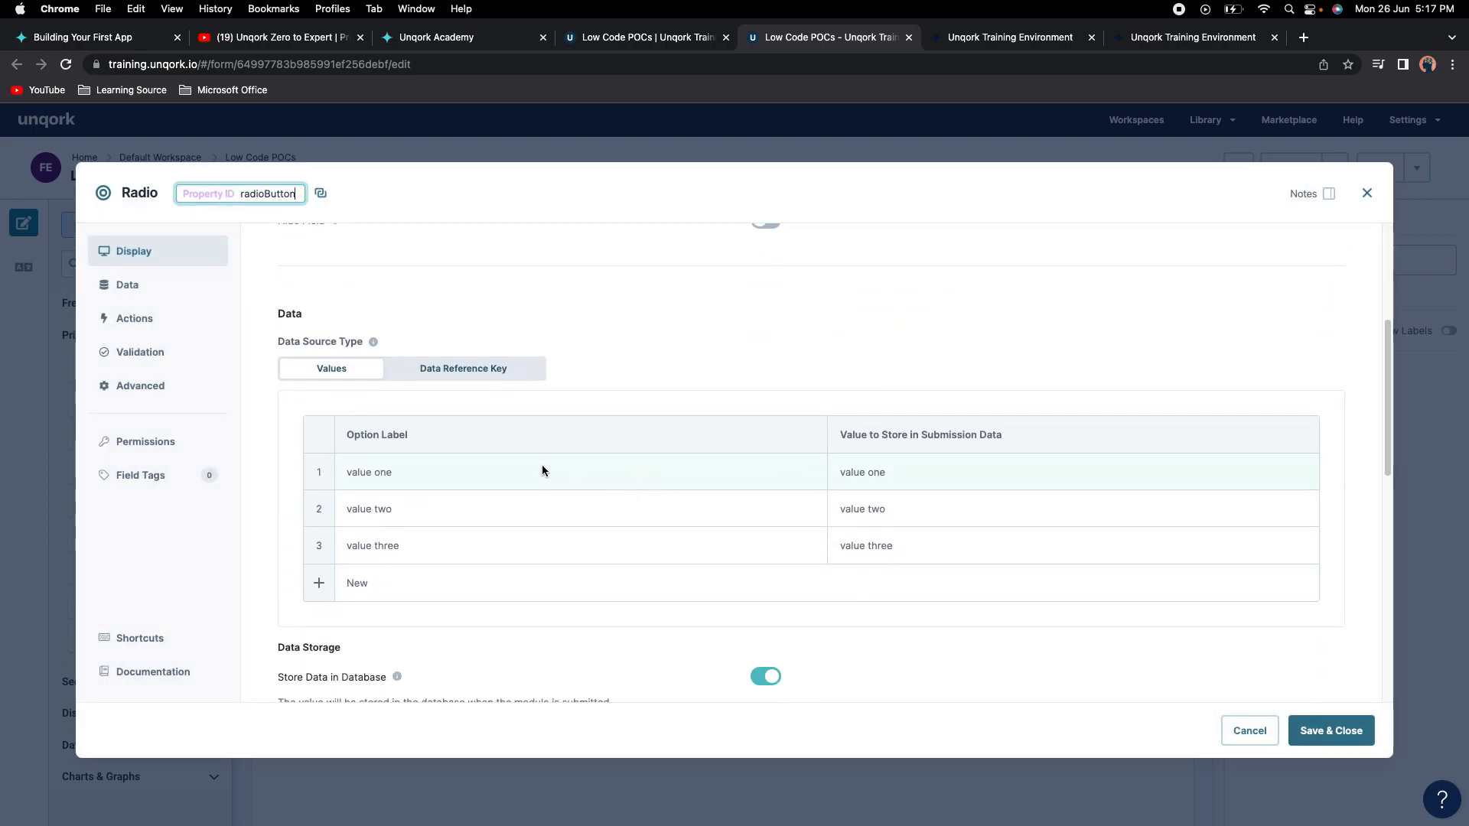
pyautogui.click(483, 336)
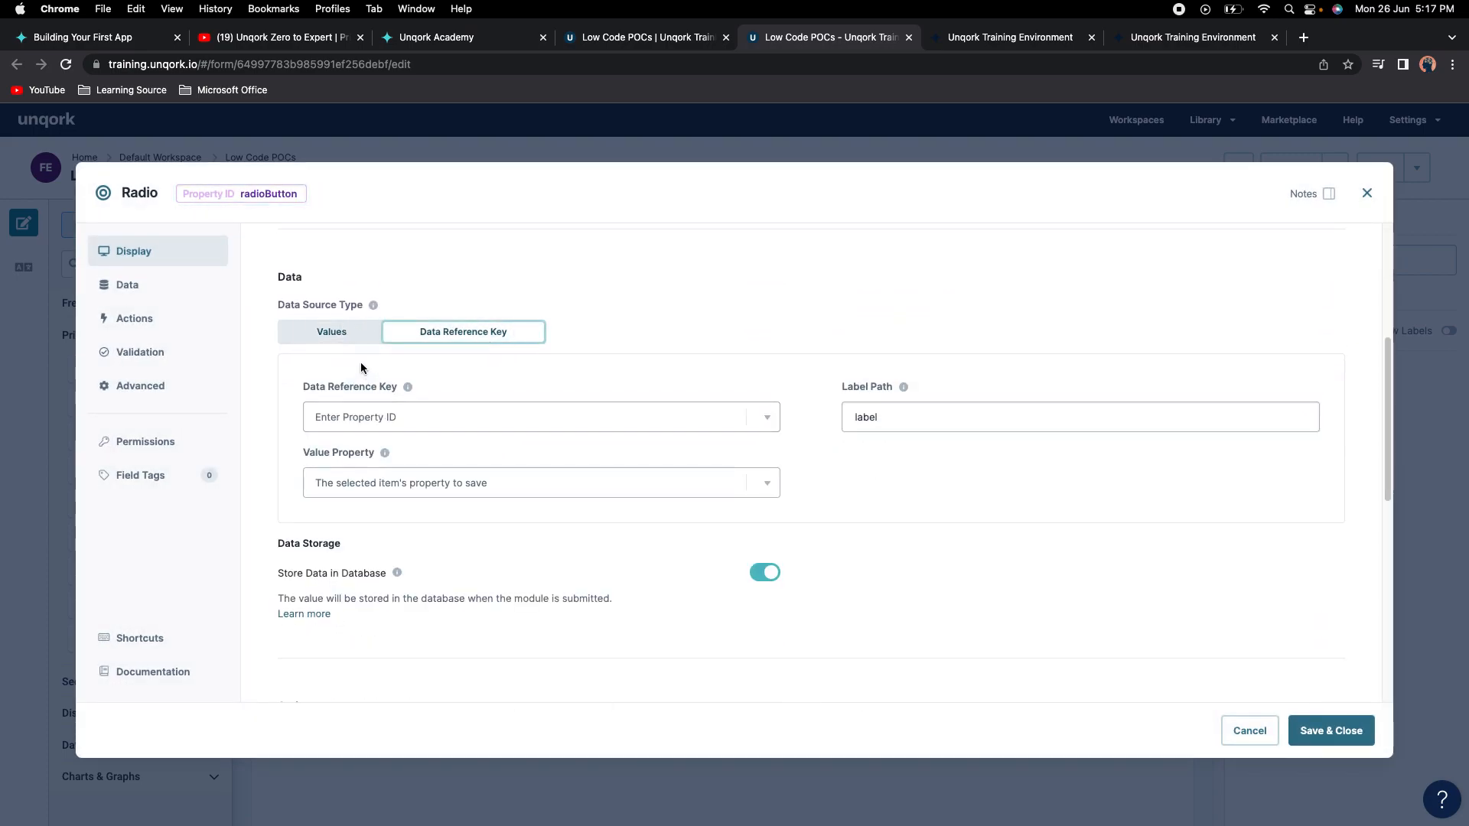
pyautogui.click(346, 336)
pyautogui.scroll(-1, 706, 424)
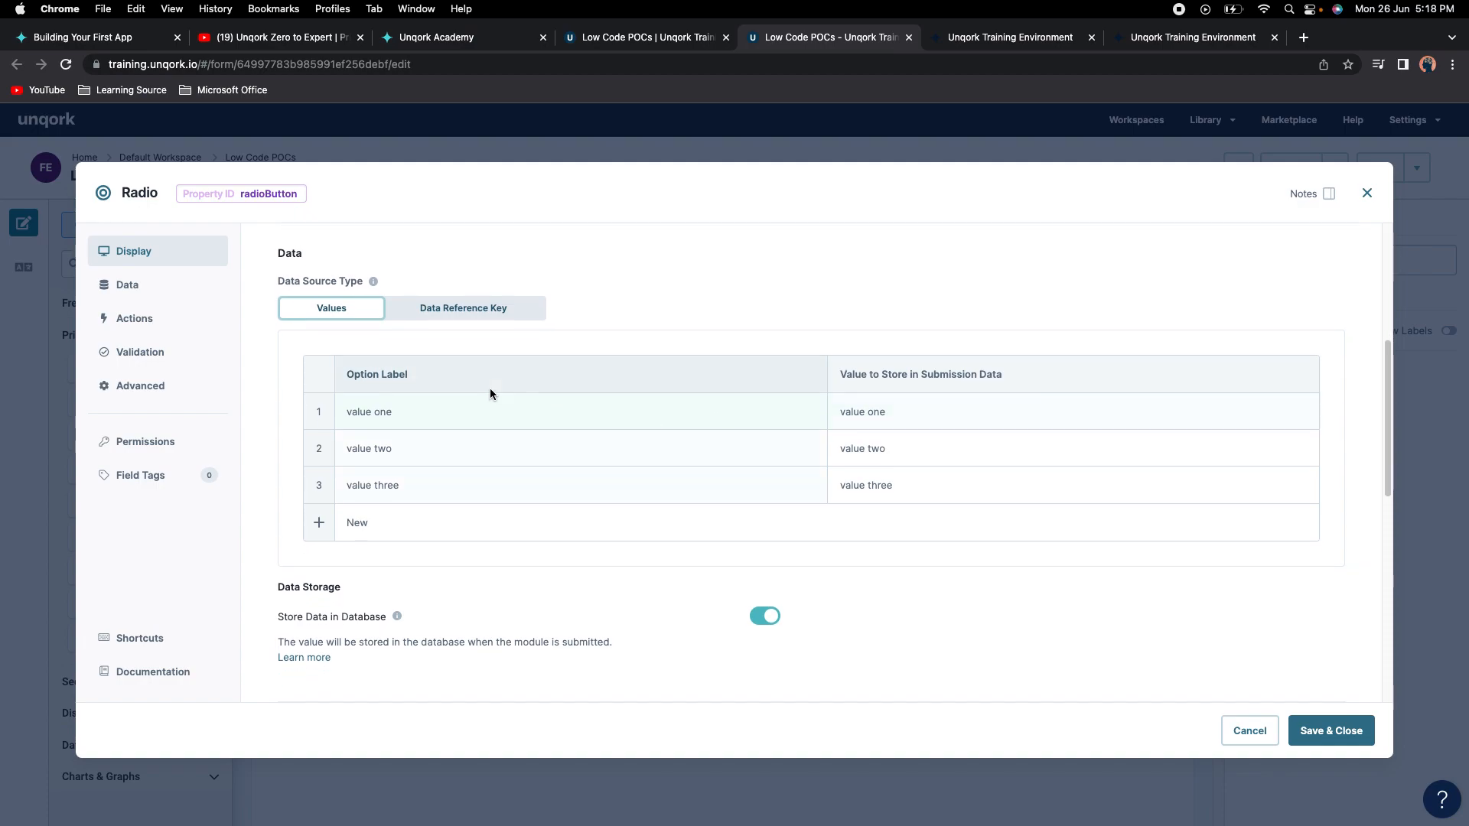
pyautogui.click(464, 310)
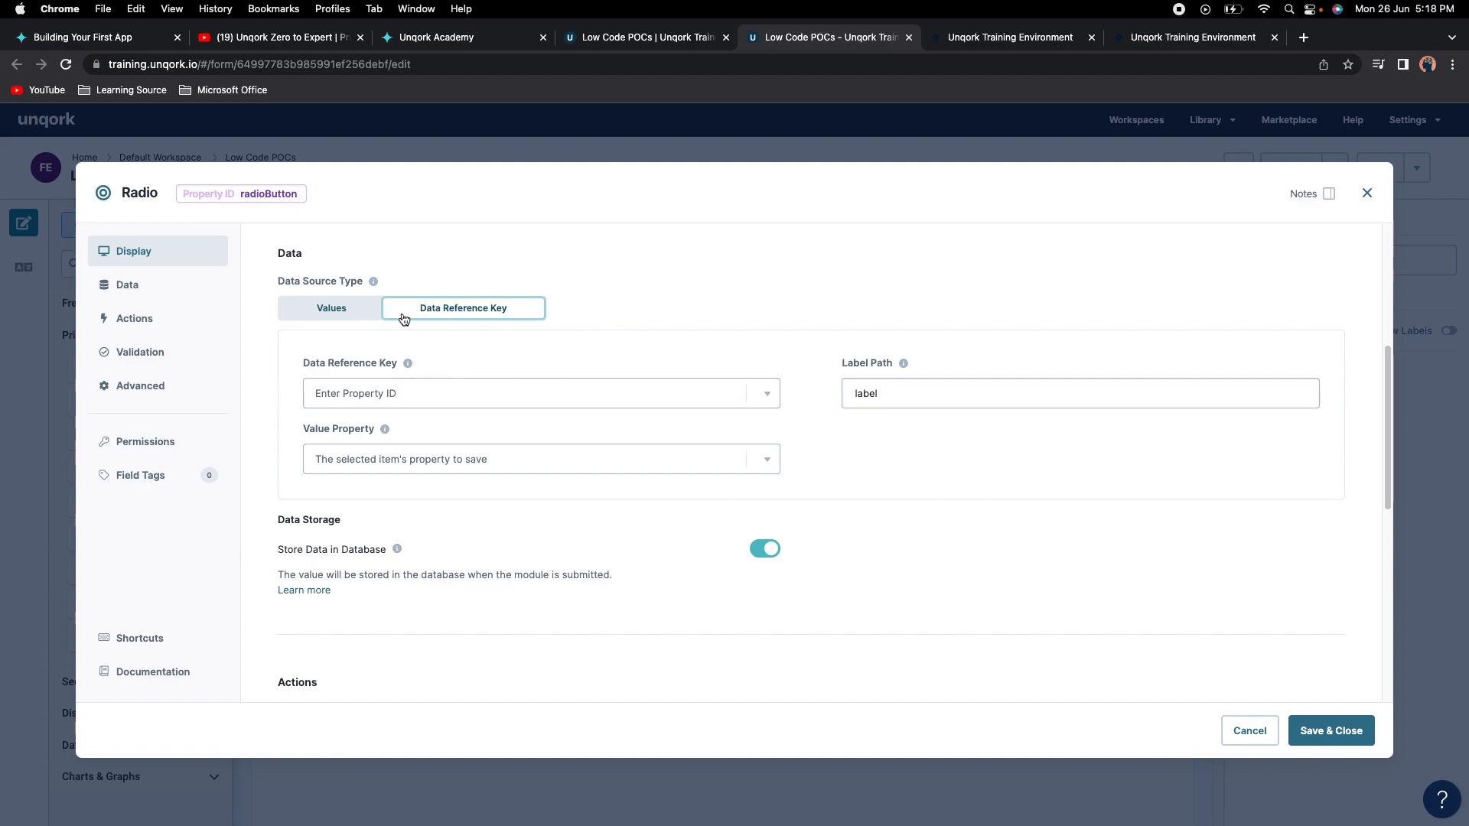
pyautogui.click(333, 309)
# Examine the radioButton component's Data Storage setting and the property IDs offered for its Trigger, without choosing one.
pyautogui.scroll(-5, 512, 467)
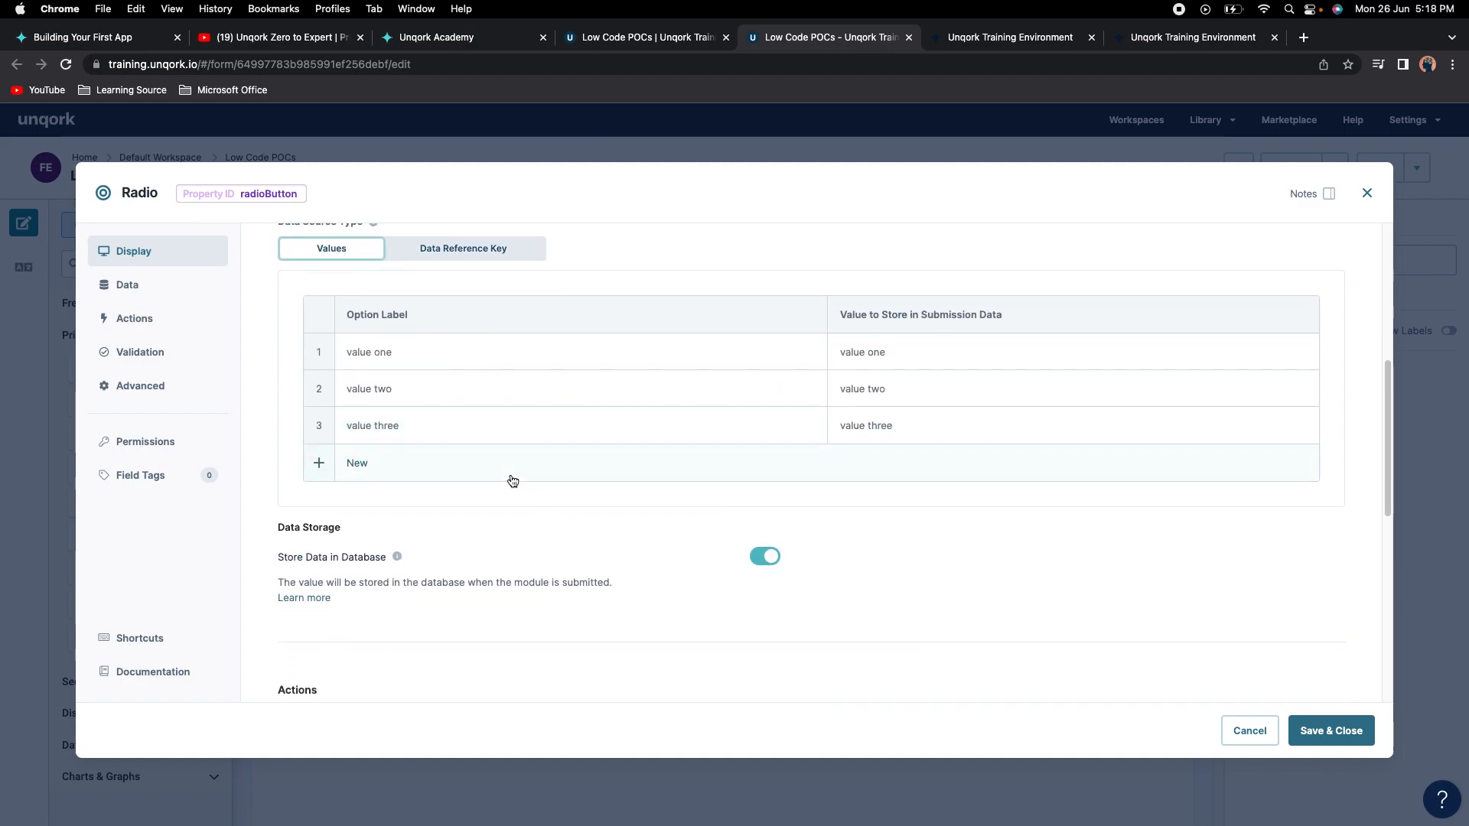
pyautogui.scroll(-1, 762, 531)
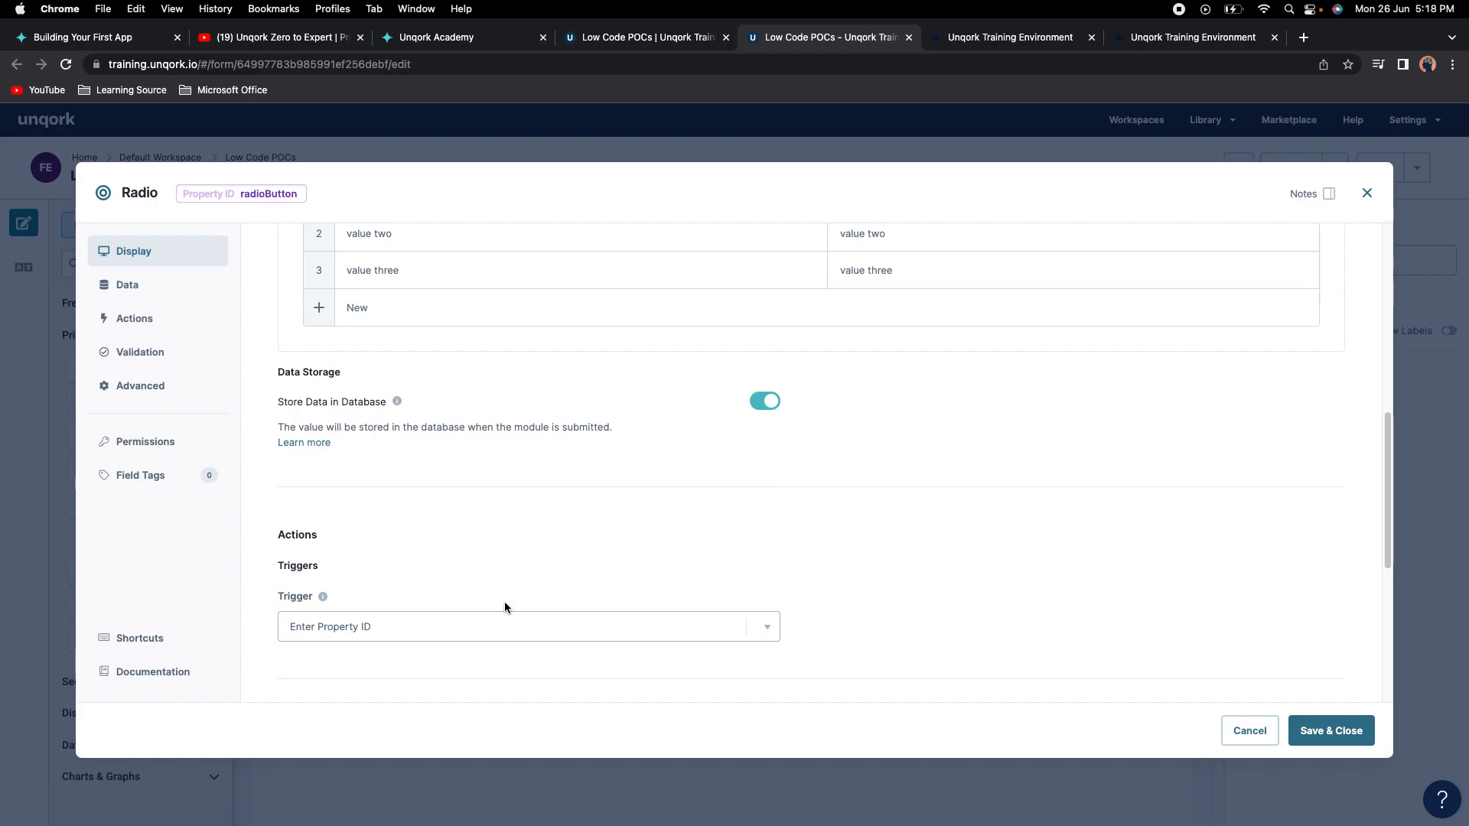
pyautogui.click(452, 634)
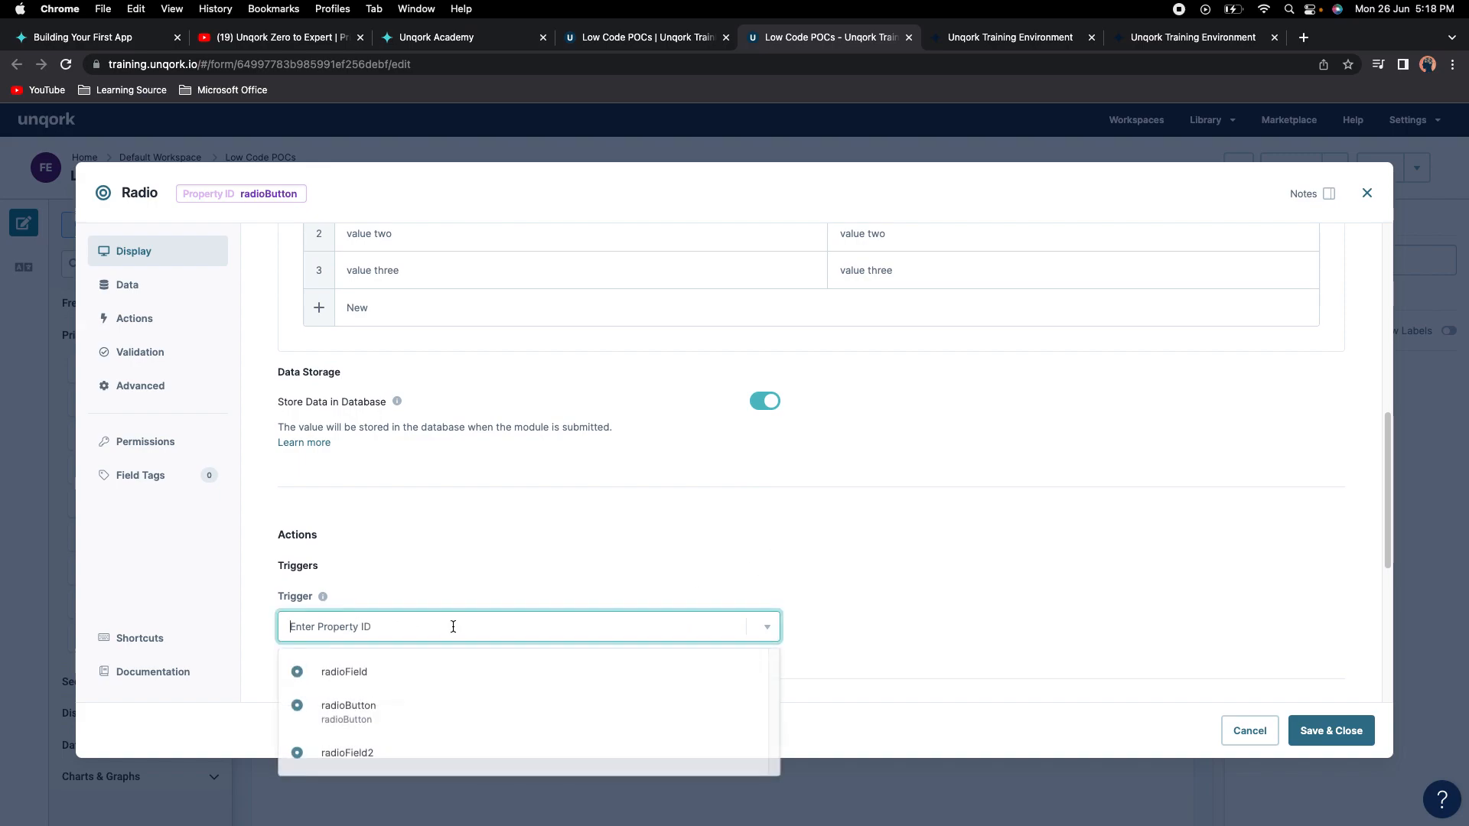
pyautogui.click(878, 600)
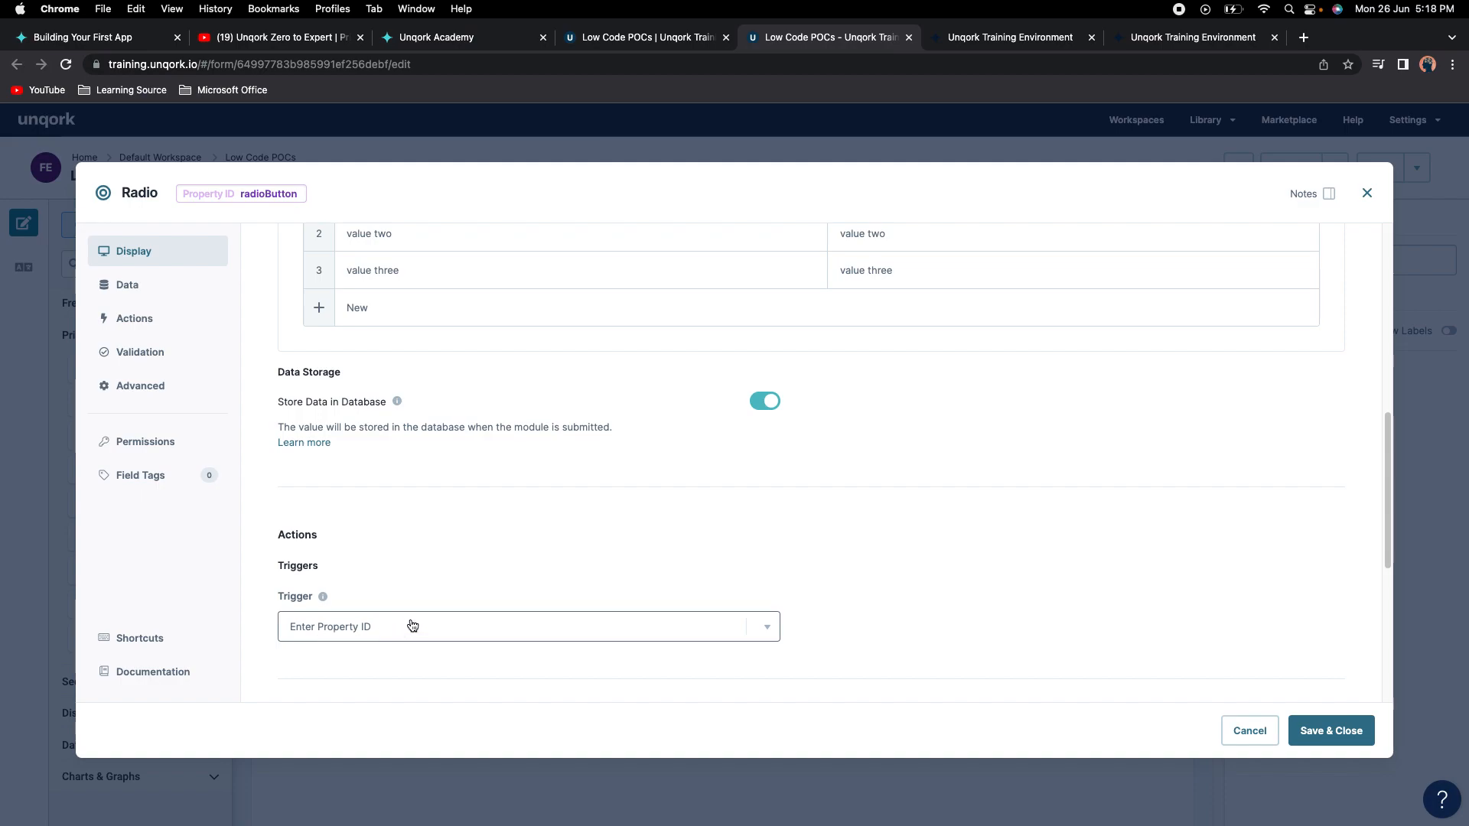
# Review the Required, Required Error Message and Custom CSS Class settings of the radioButton component, and close its settings without saving.
pyautogui.scroll(-3, 880, 562)
pyautogui.scroll(-3, 847, 575)
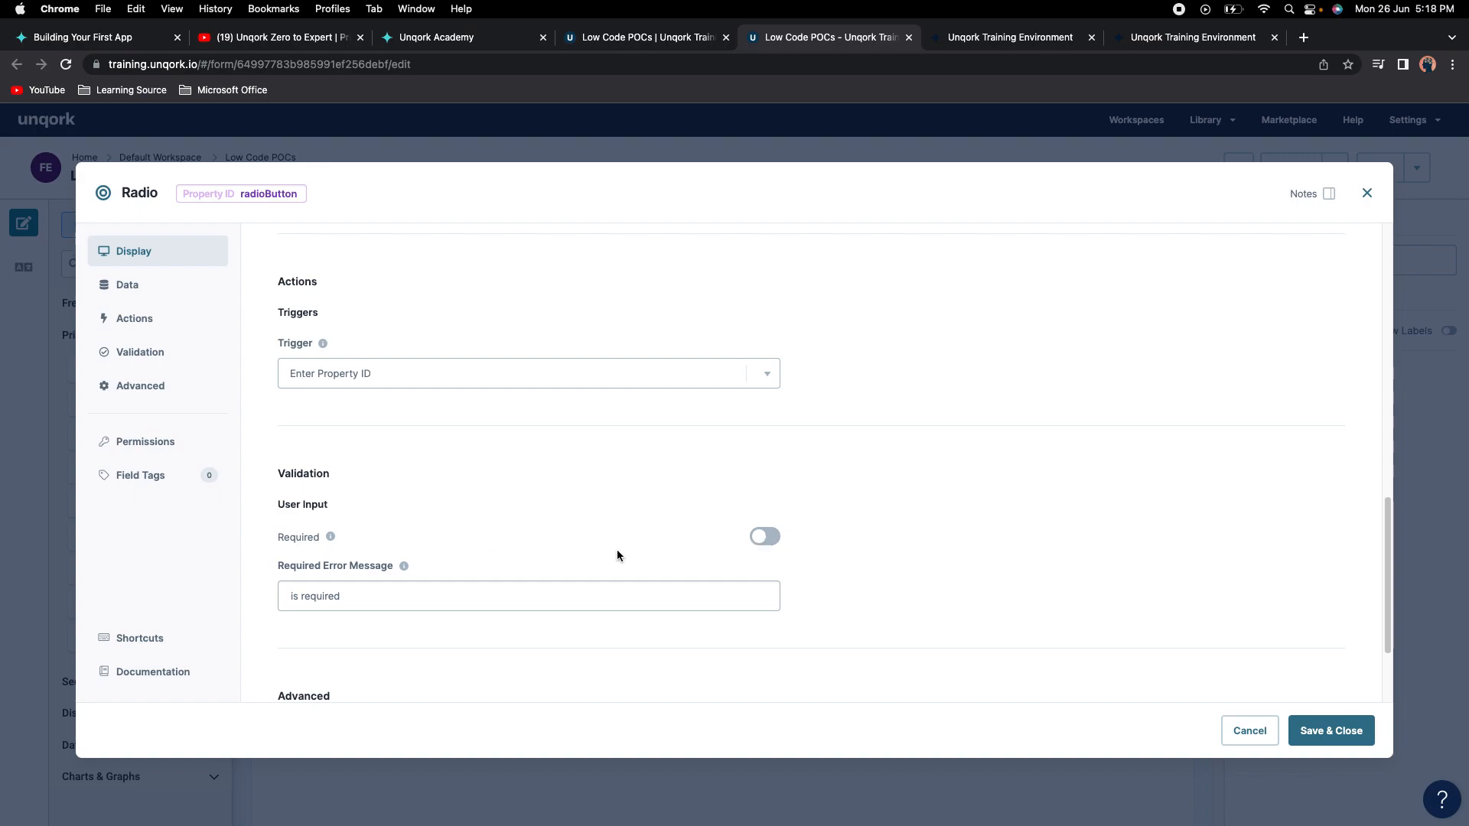
pyautogui.click(765, 536)
pyautogui.click(765, 536)
pyautogui.scroll(-3, 908, 540)
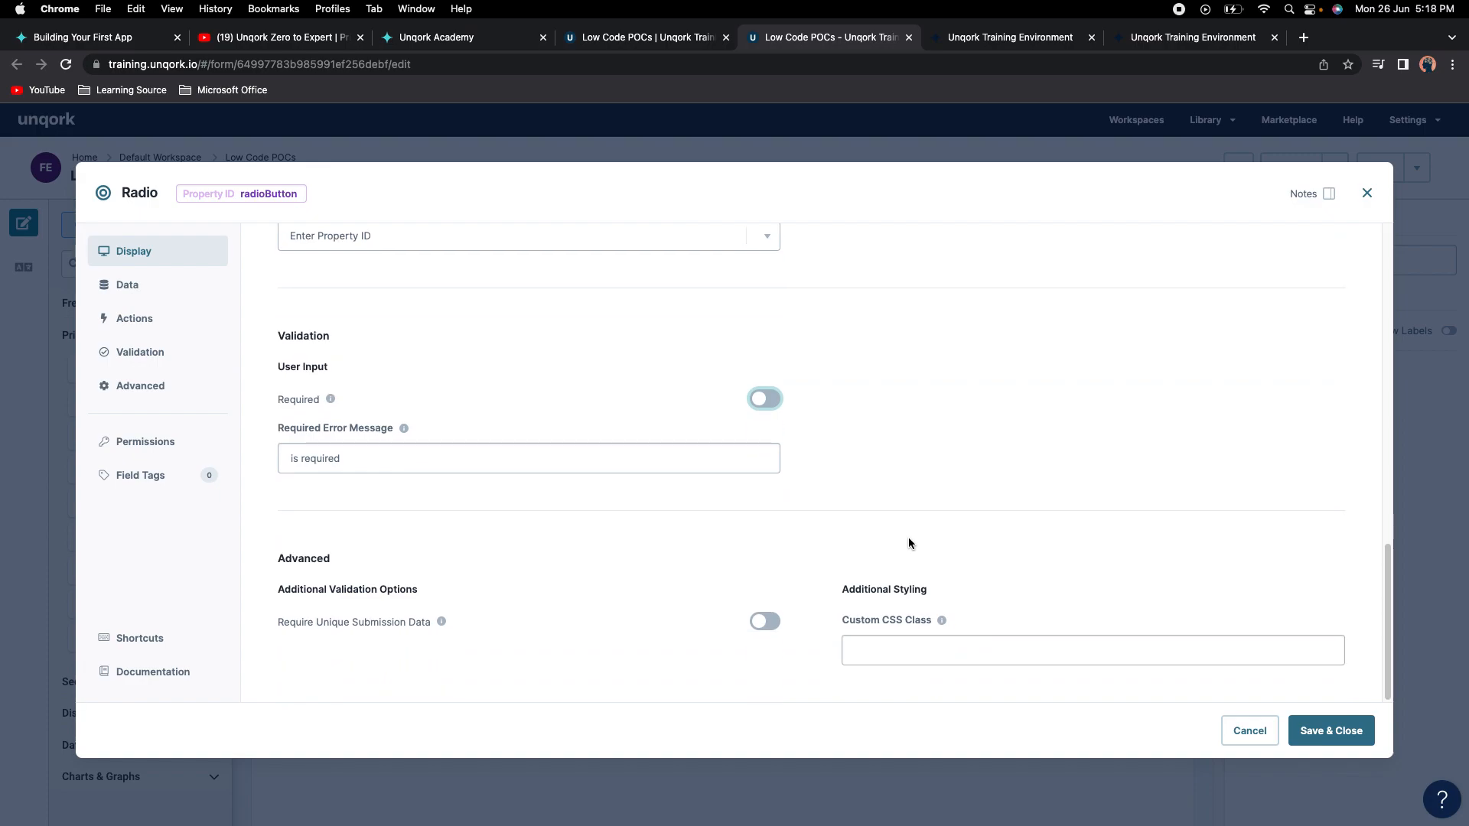
pyautogui.click(371, 459)
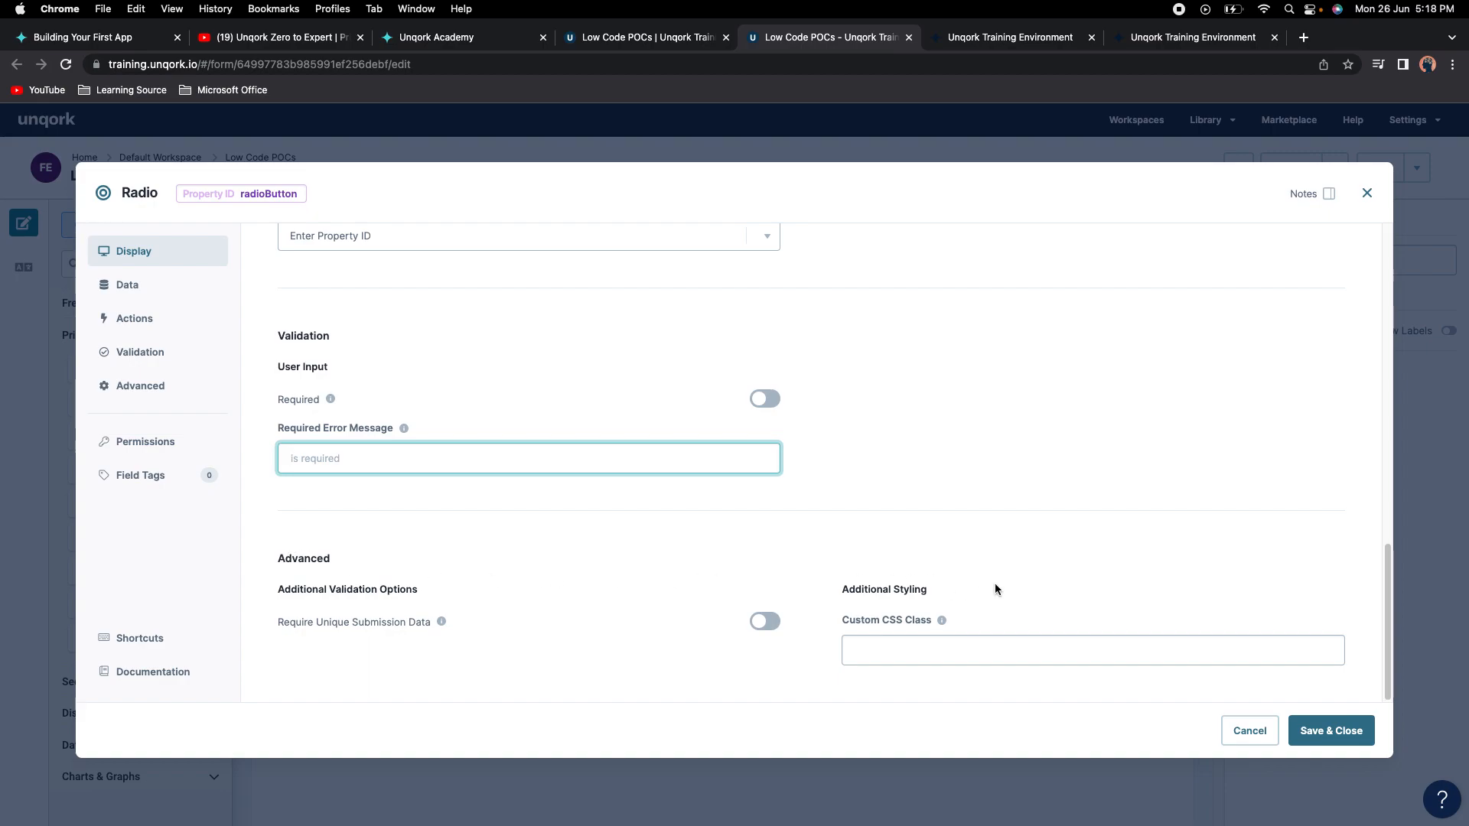
pyautogui.click(898, 646)
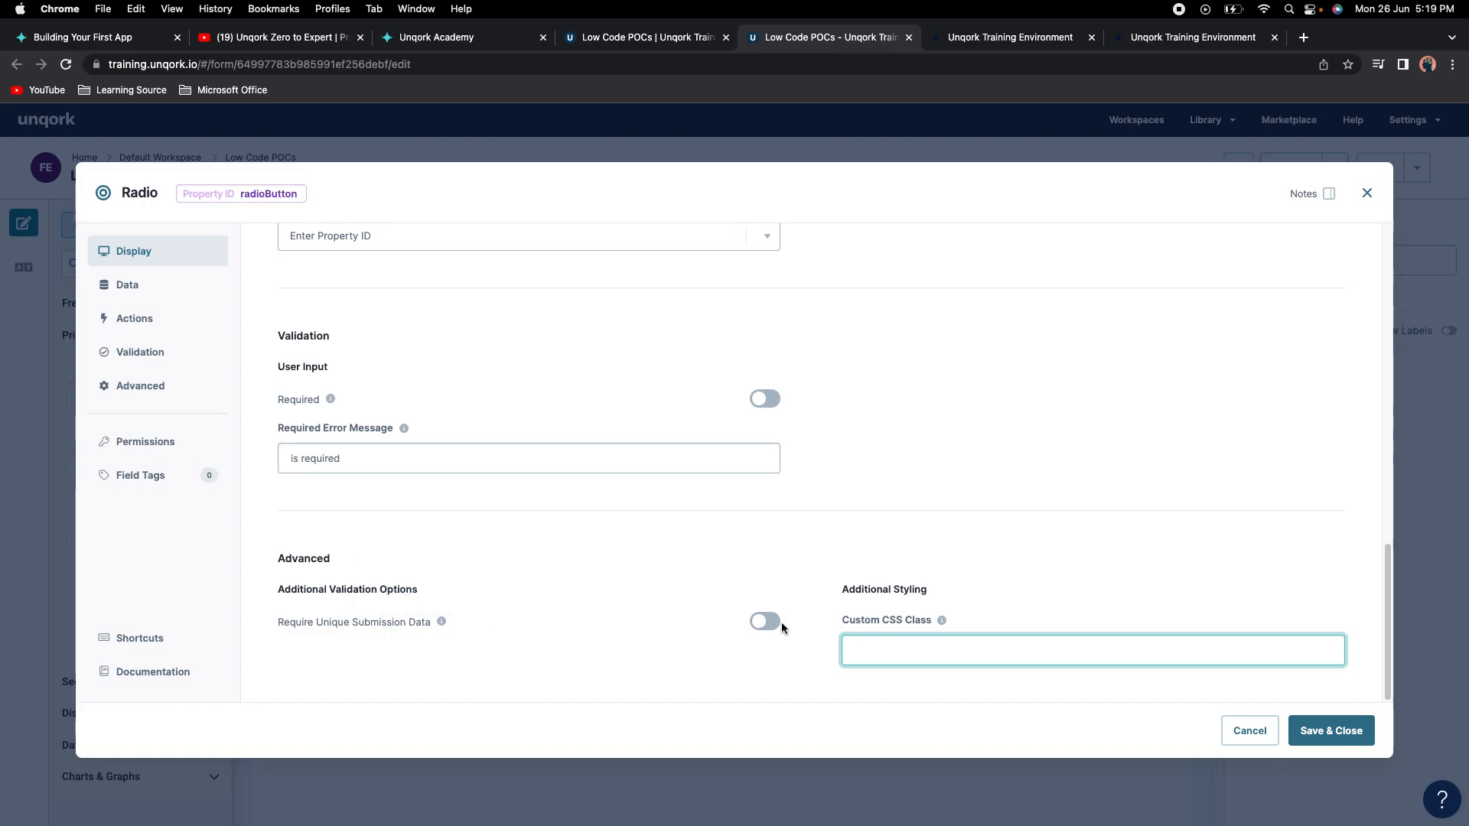
pyautogui.click(1373, 195)
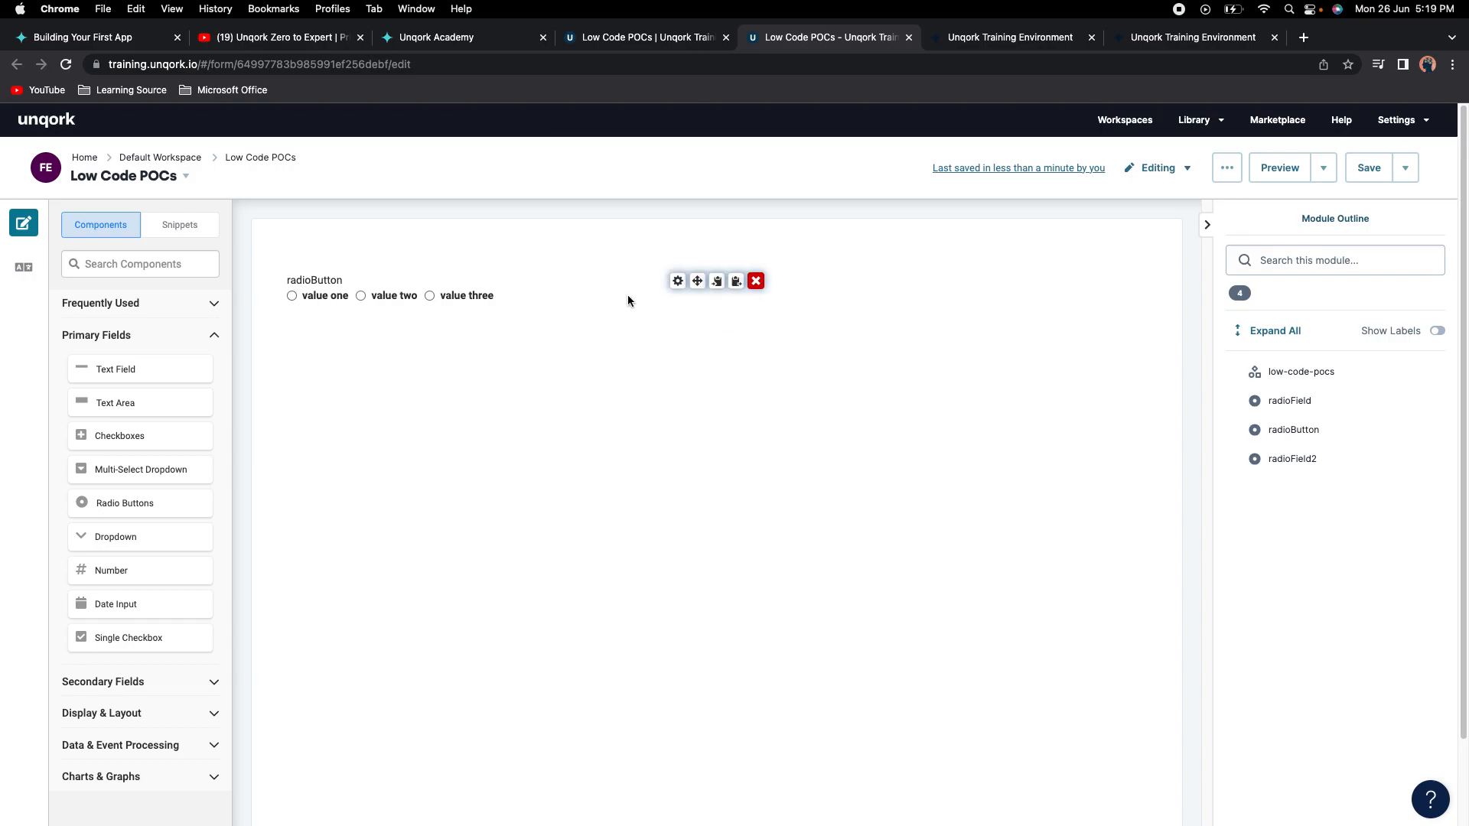
# Reopen the radioButton component's settings to review the Require Unique Submission Data option, and close them without changes.
pyautogui.click(678, 281)
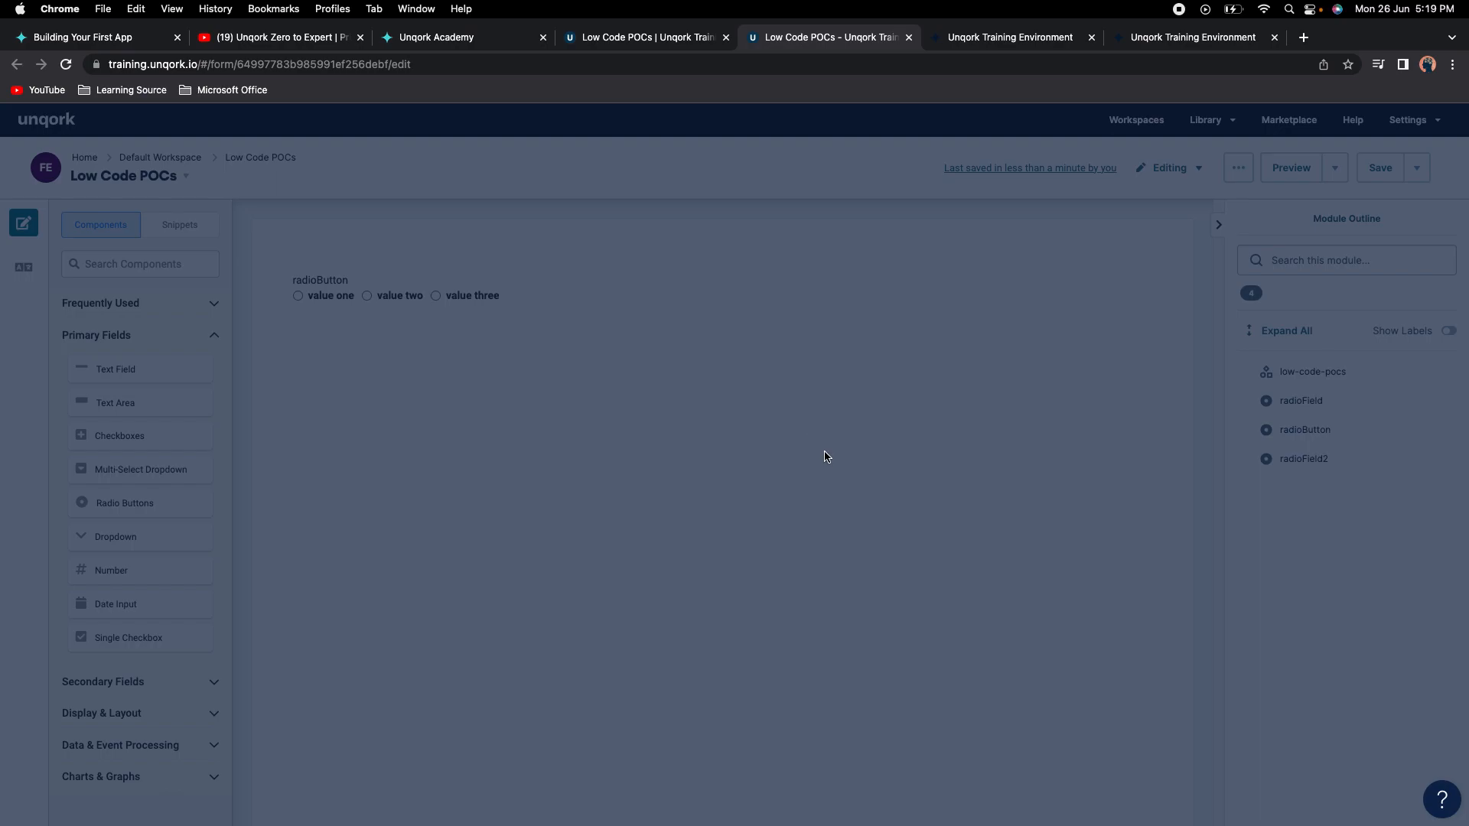
pyautogui.scroll(-10, 789, 531)
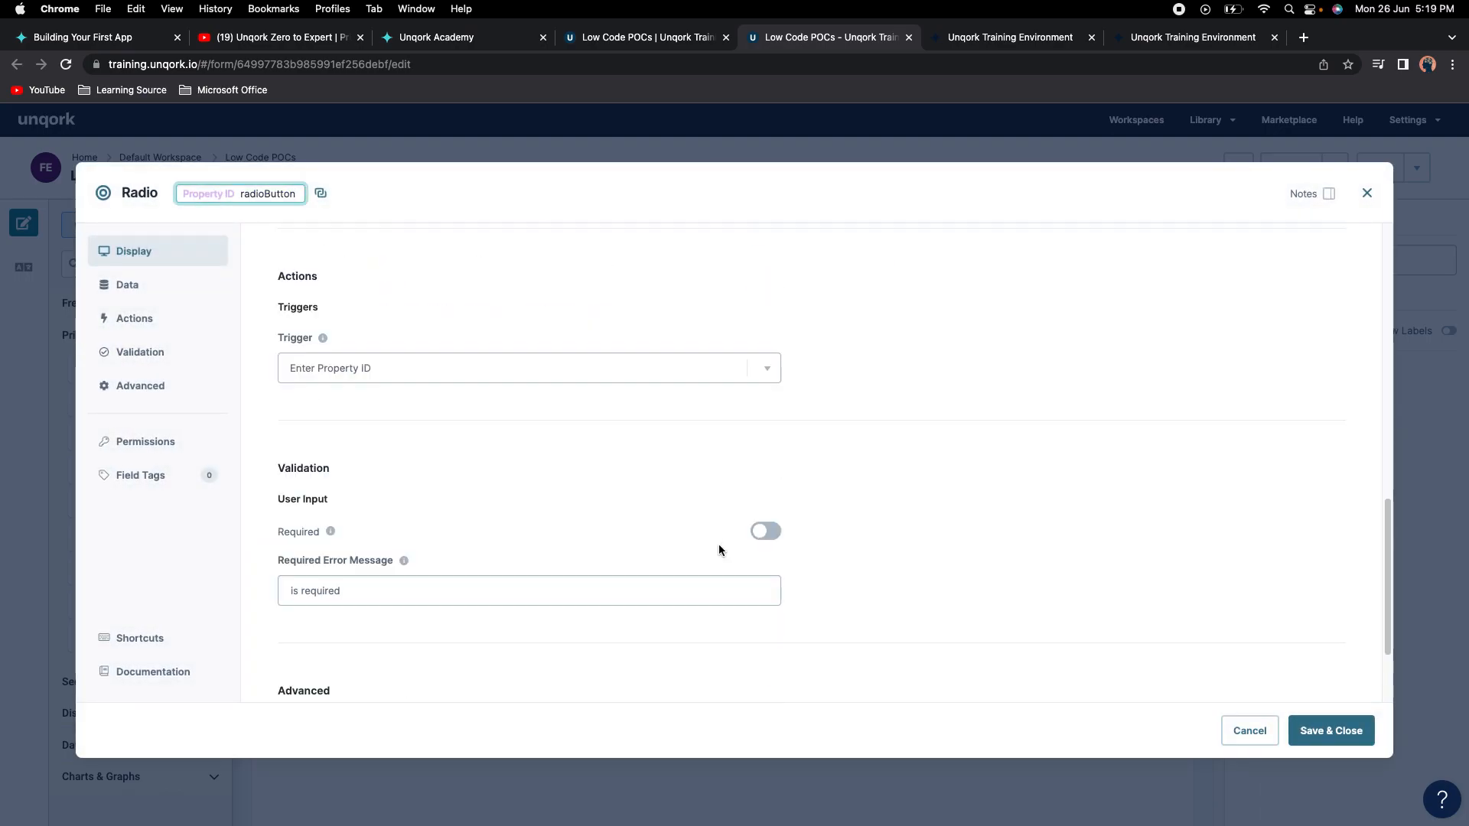
pyautogui.scroll(-3, 719, 545)
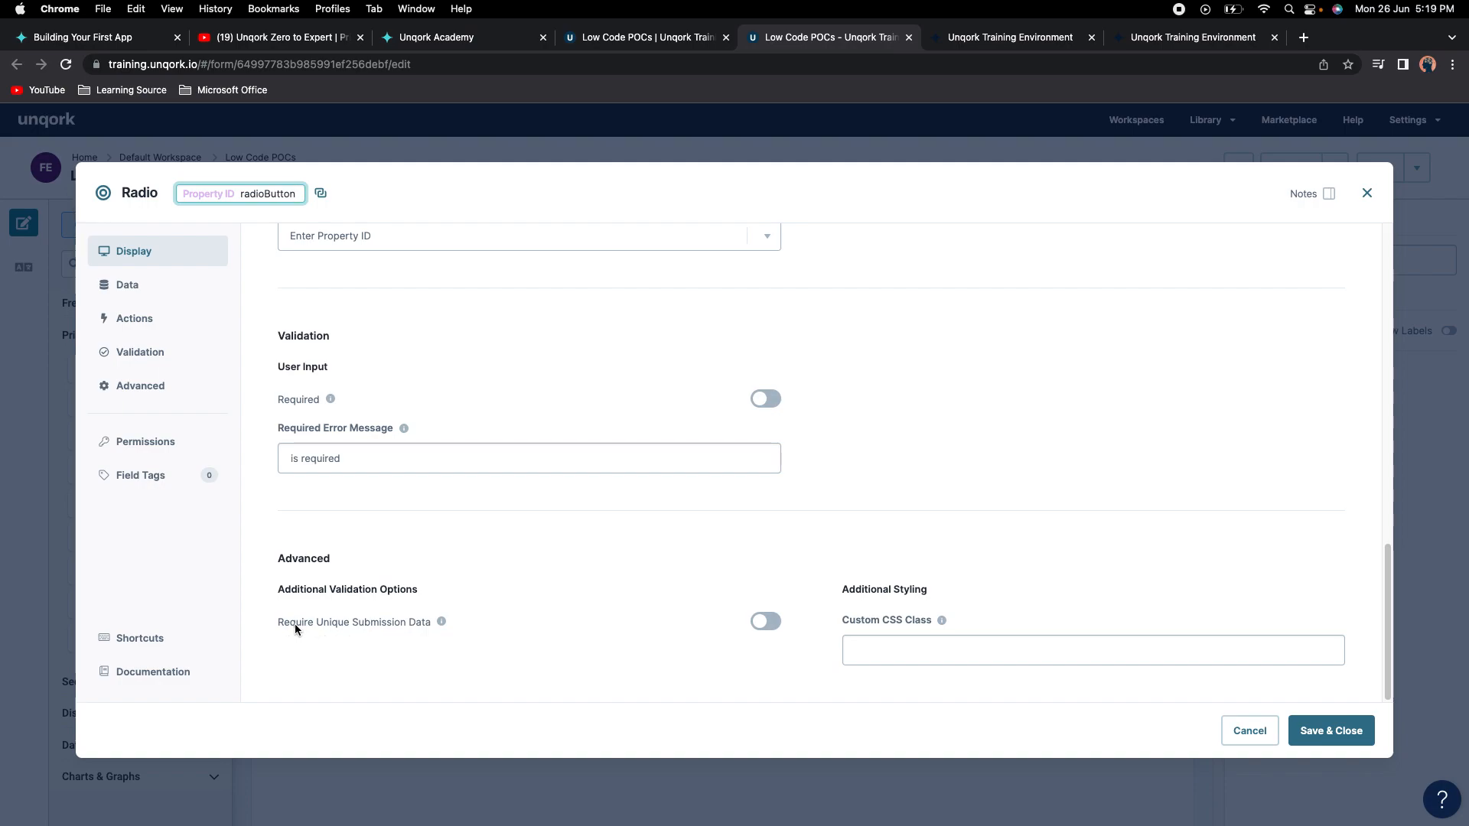
pyautogui.moveTo(443, 626)
pyautogui.scroll(15, 777, 544)
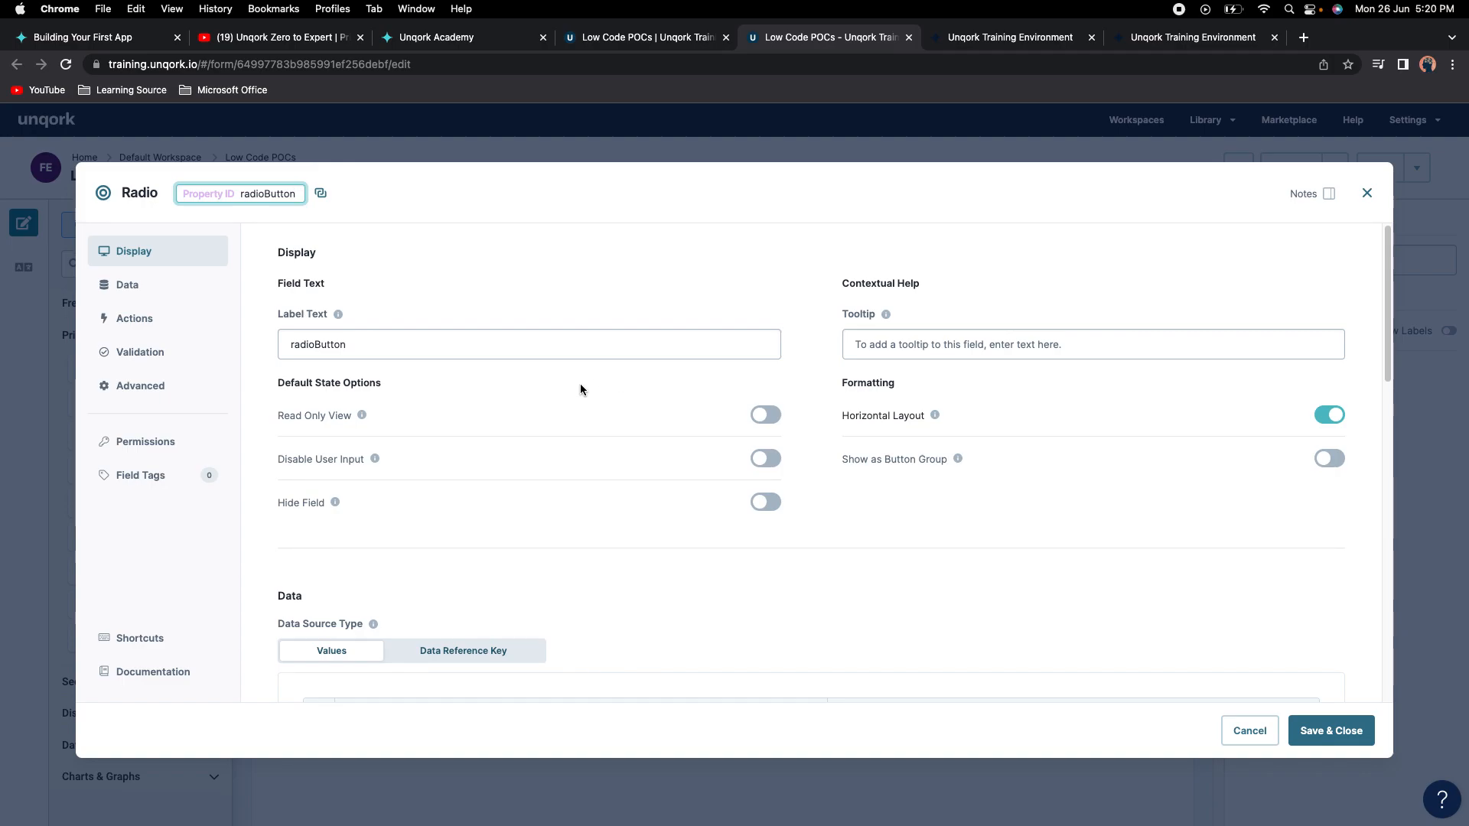
pyautogui.click(1366, 192)
# View the Radio Buttons Component documentation from the radioButton settings, and return to the module editor with the settings closed.
pyautogui.moveTo(559, 284)
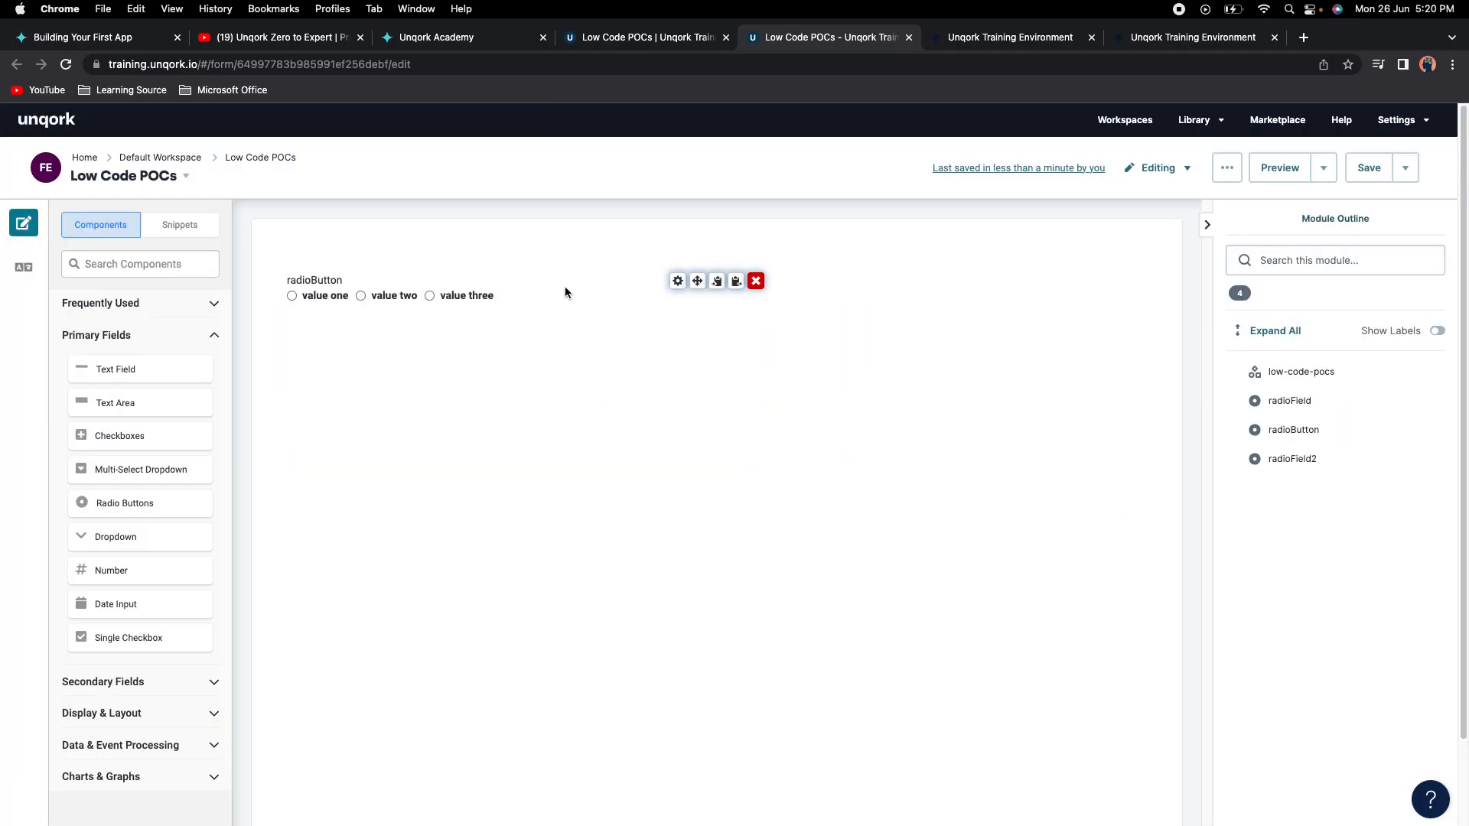
pyautogui.doubleClick(543, 406)
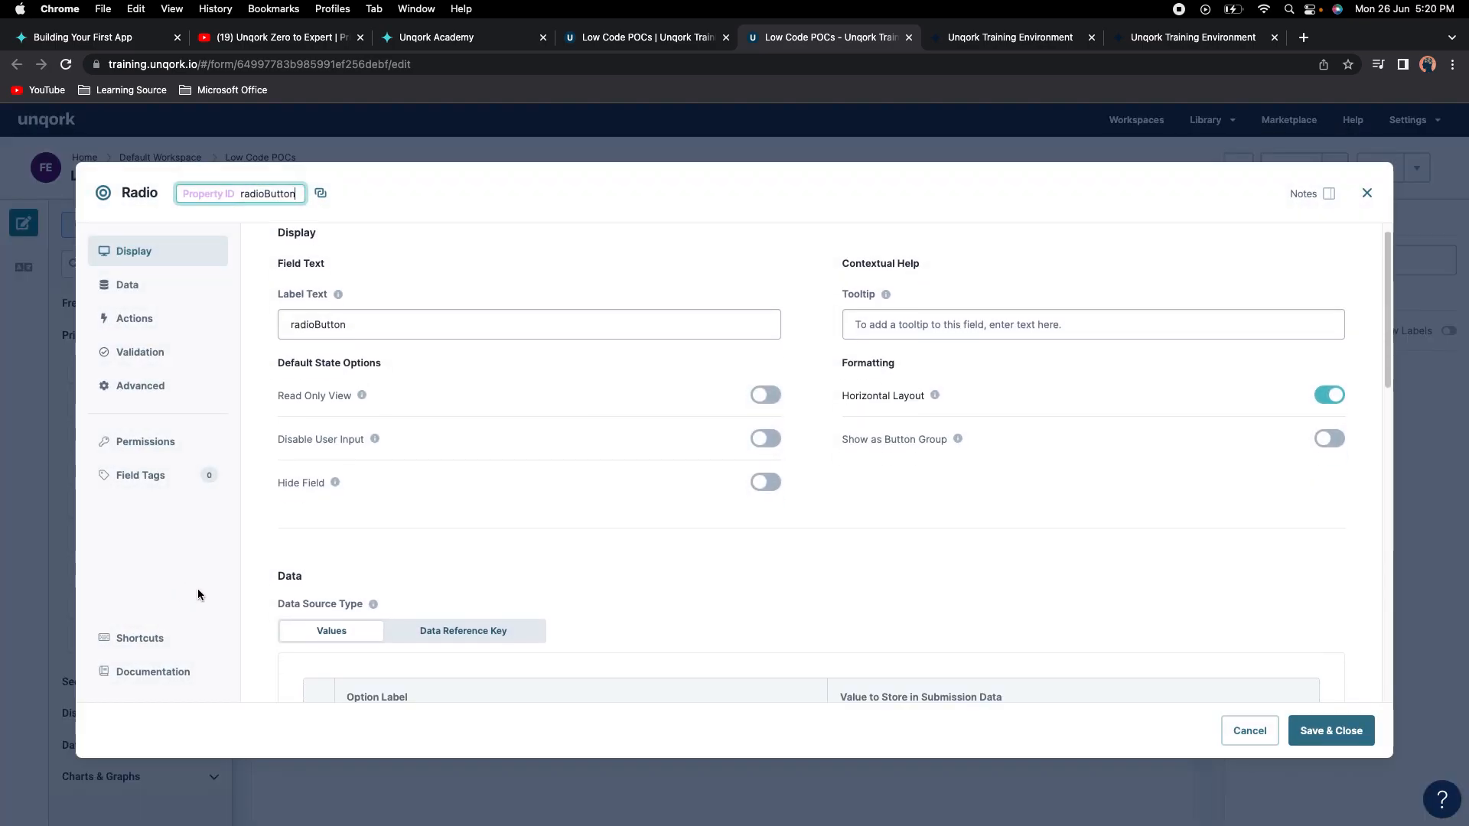
pyautogui.click(166, 676)
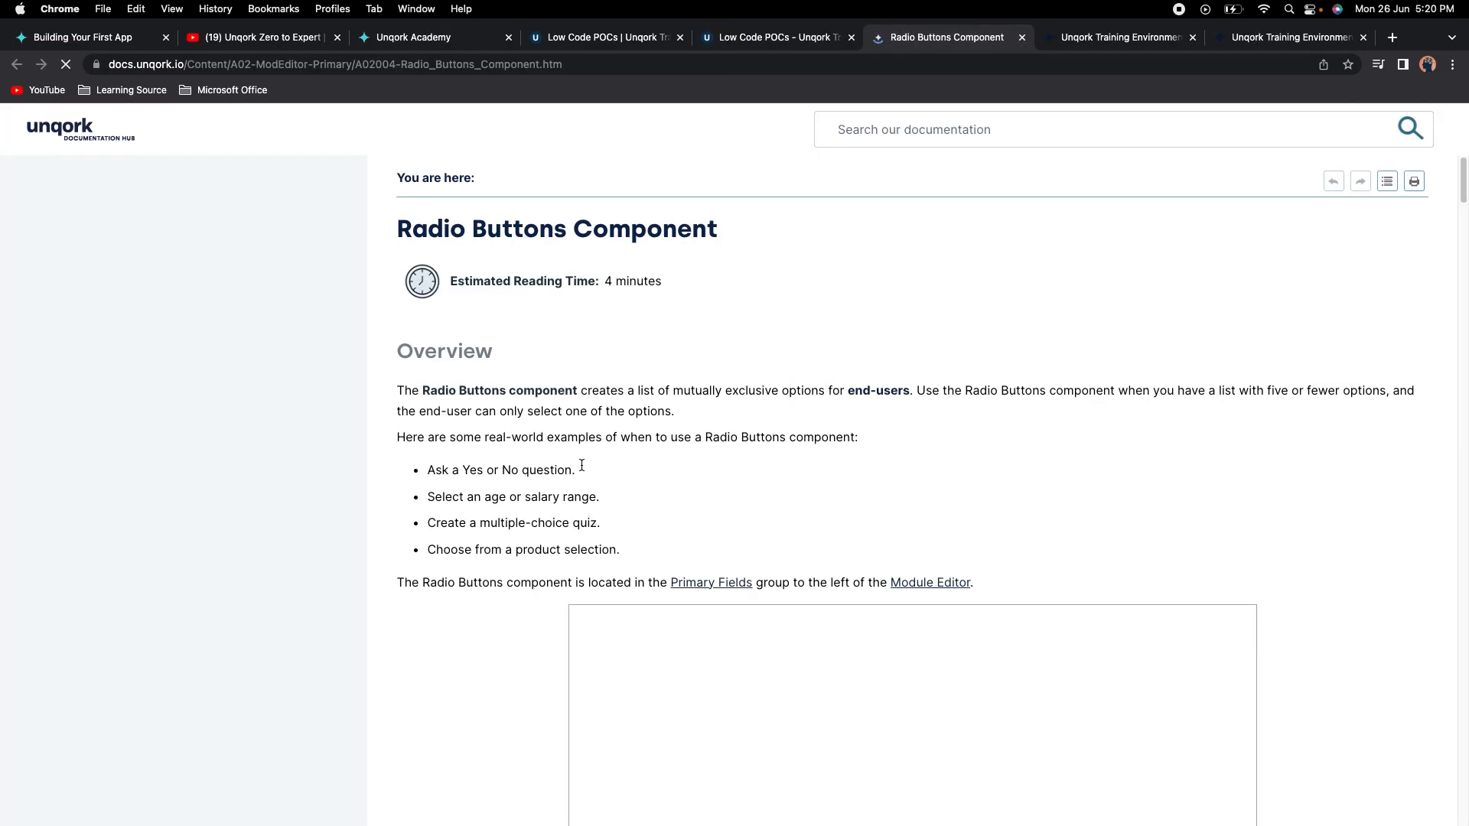
pyautogui.scroll(-3, 845, 488)
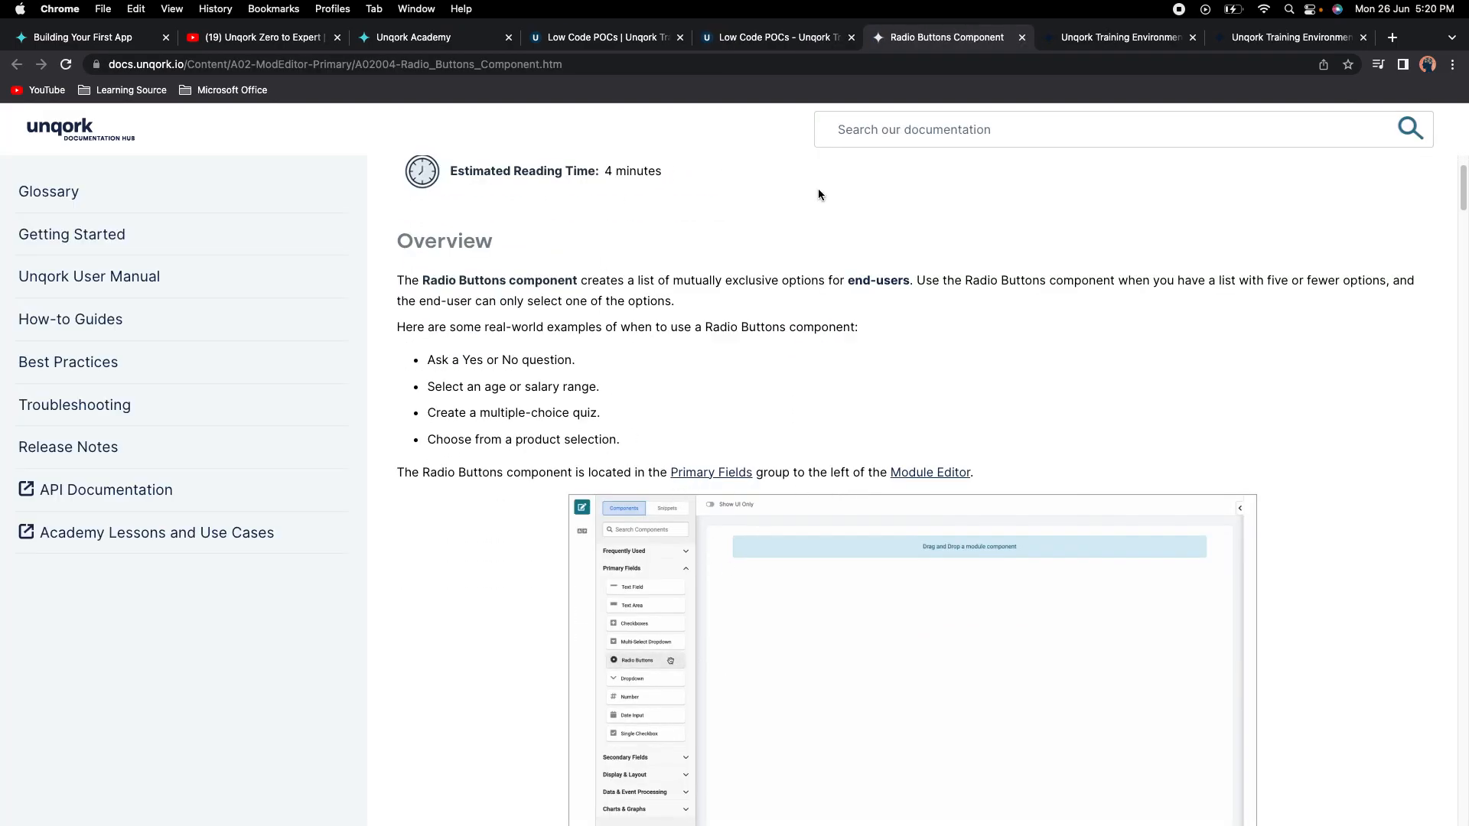
pyautogui.click(773, 37)
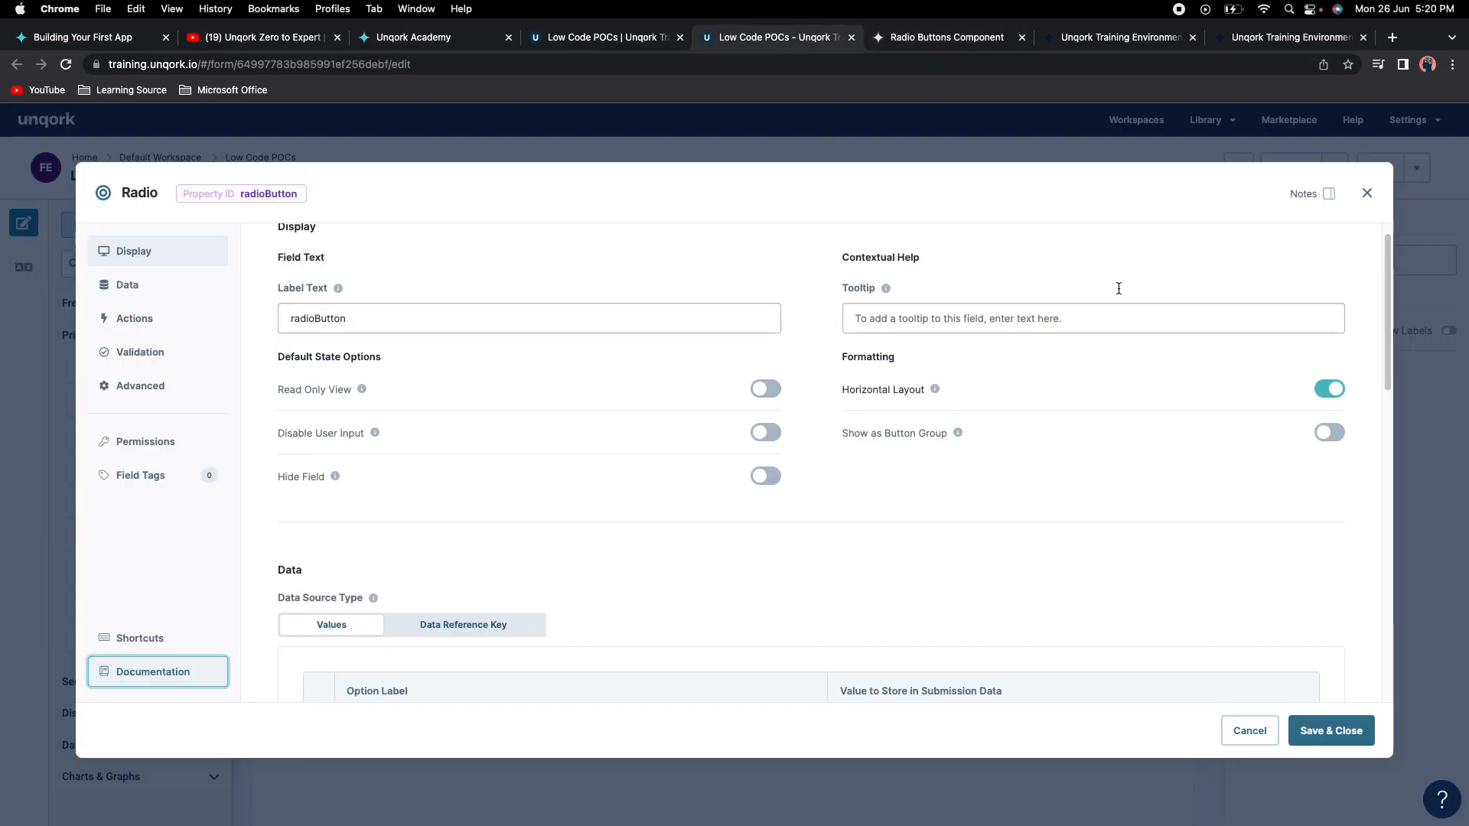
pyautogui.click(1367, 193)
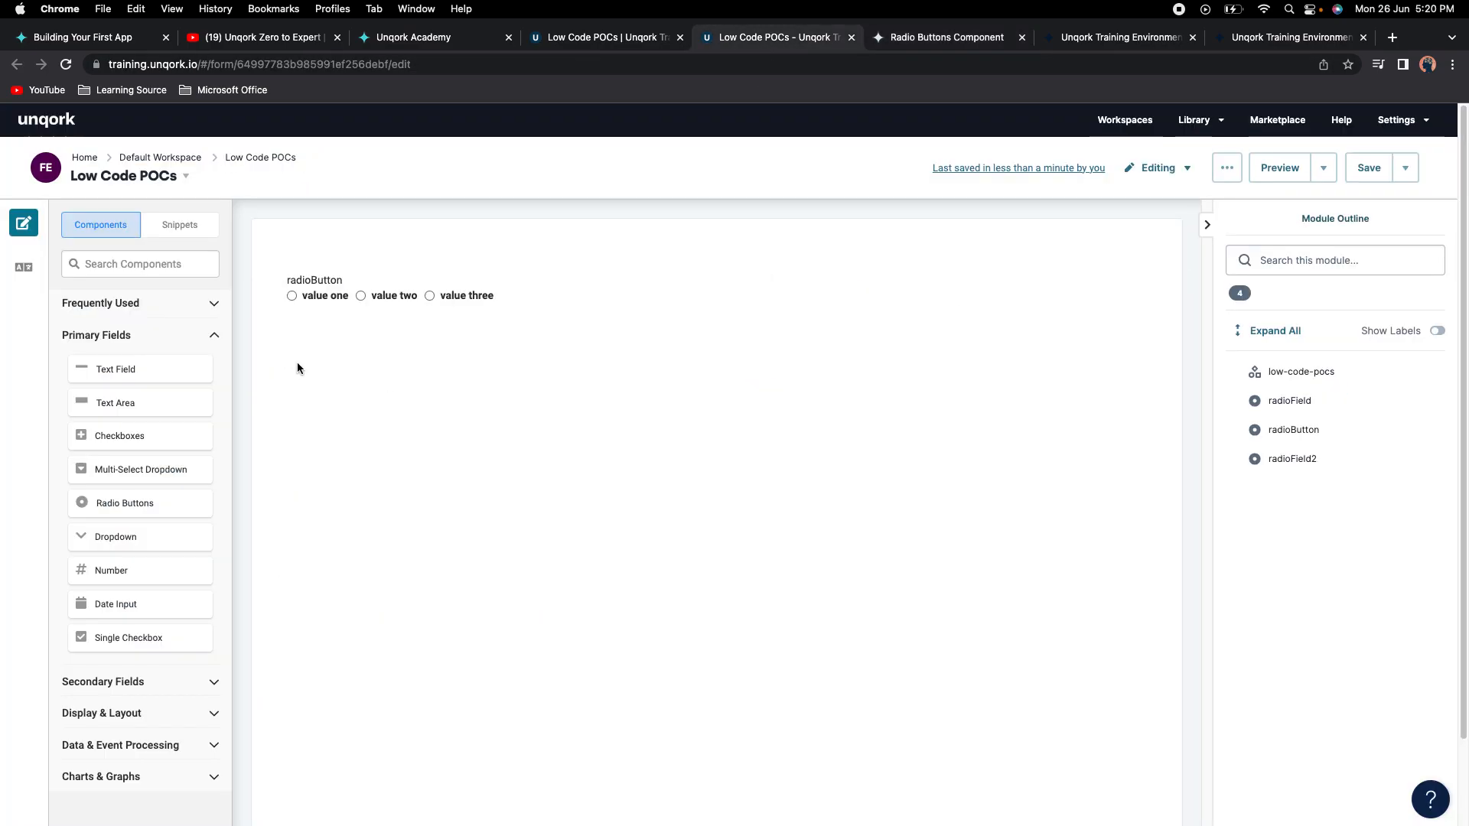